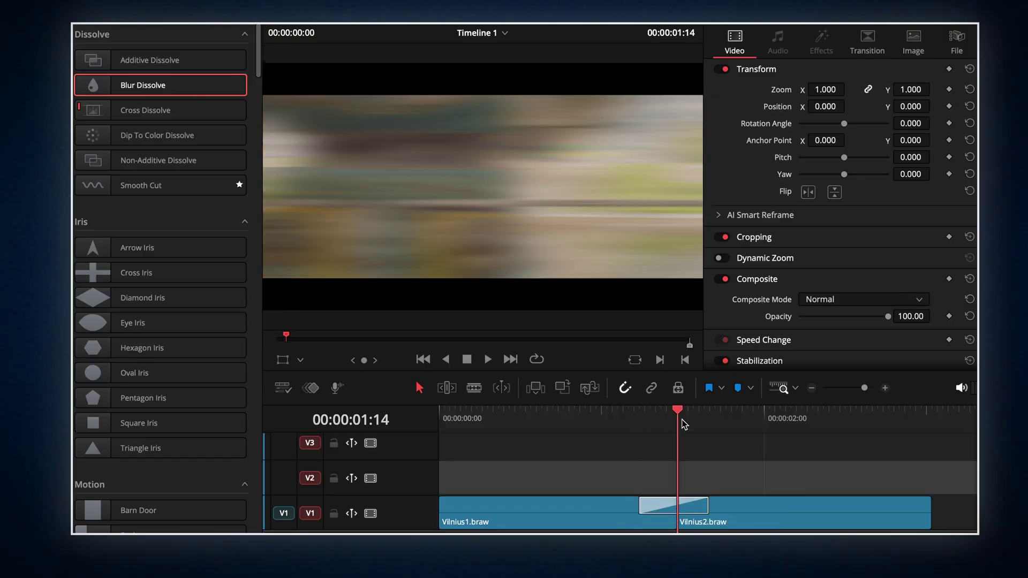
Select the Blur Dissolve transition between the two Vilnius clips to show its Inspector settings
{"action": "left_click", "coordinate": [869, 41]}
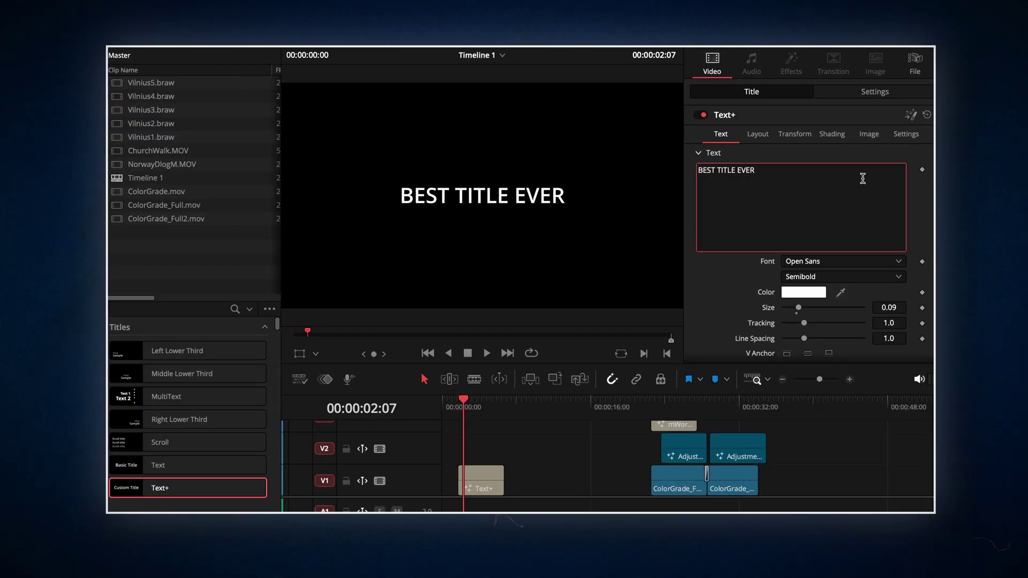
{"action": "left_click", "coordinate": [842, 261]}
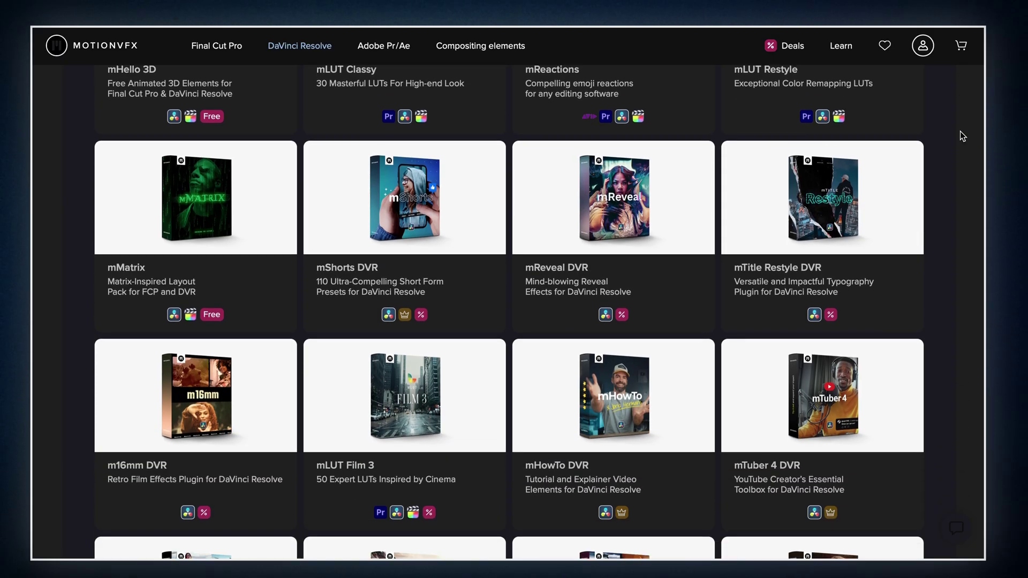
Scroll the MotionVFX DaVinci Resolve catalogue down to m16mm, mTuber 4 and mTransition Movie
{"action": "scroll", "coordinate": [959, 130], "scroll_direction": "down", "scroll_amount": 5}
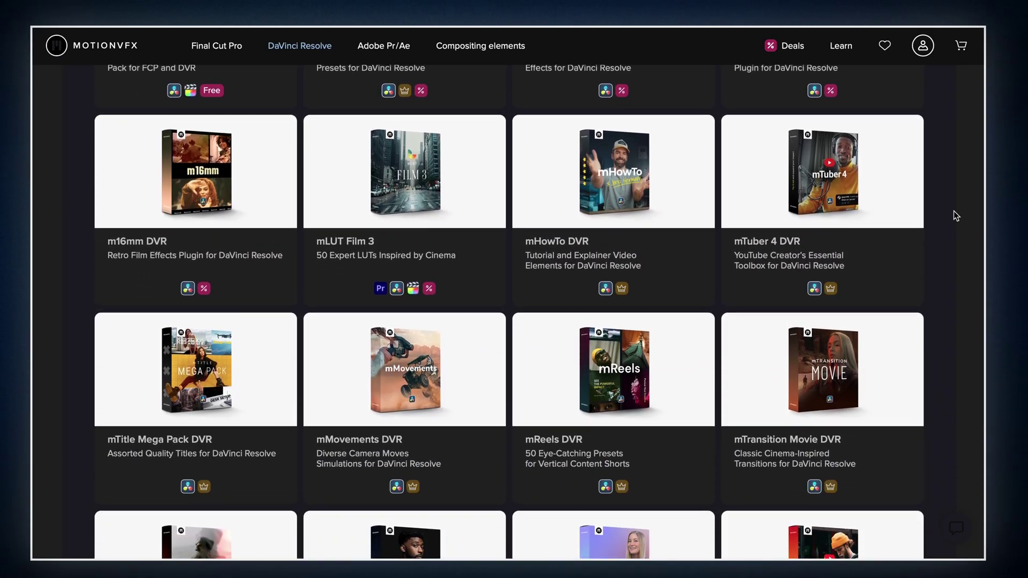
{"action": "scroll", "coordinate": [956, 216], "scroll_direction": "down", "scroll_amount": 8}
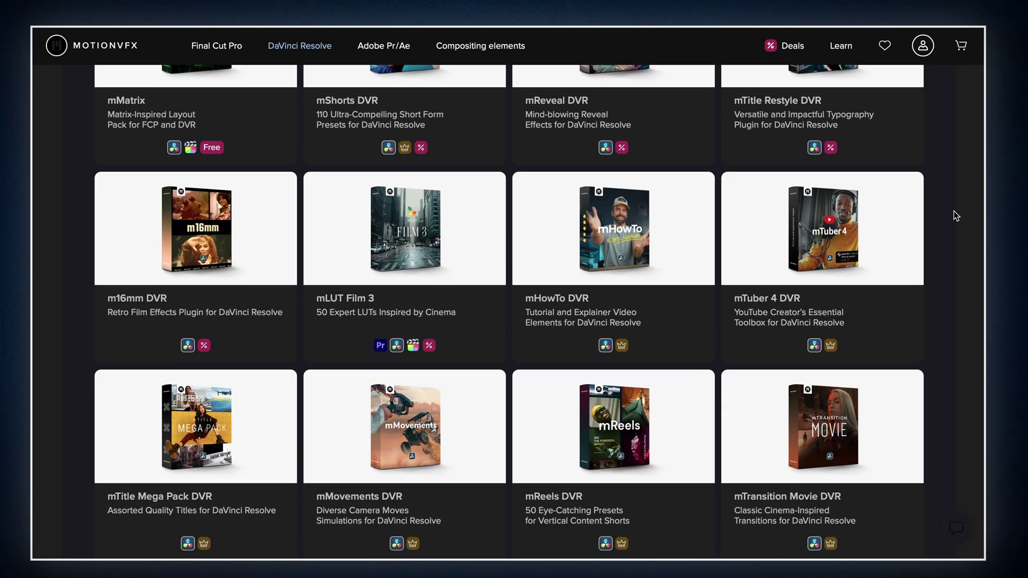
Scroll down to mNews, mScience and mWedding 2 DVR and play their card previews
{"action": "scroll", "coordinate": [953, 211], "scroll_direction": "down", "scroll_amount": 7}
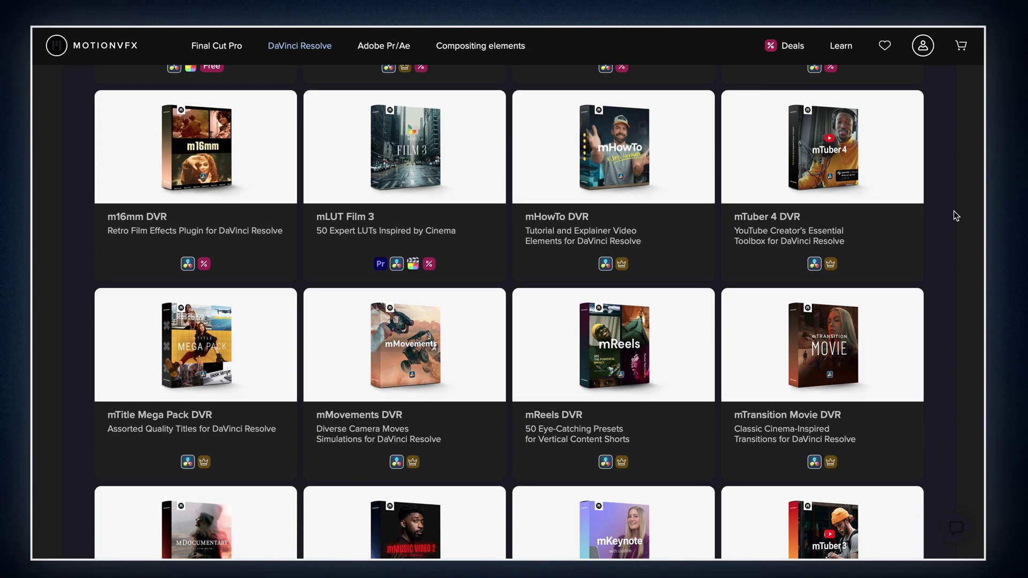
{"action": "scroll", "coordinate": [955, 215], "scroll_direction": "down", "scroll_amount": 15}
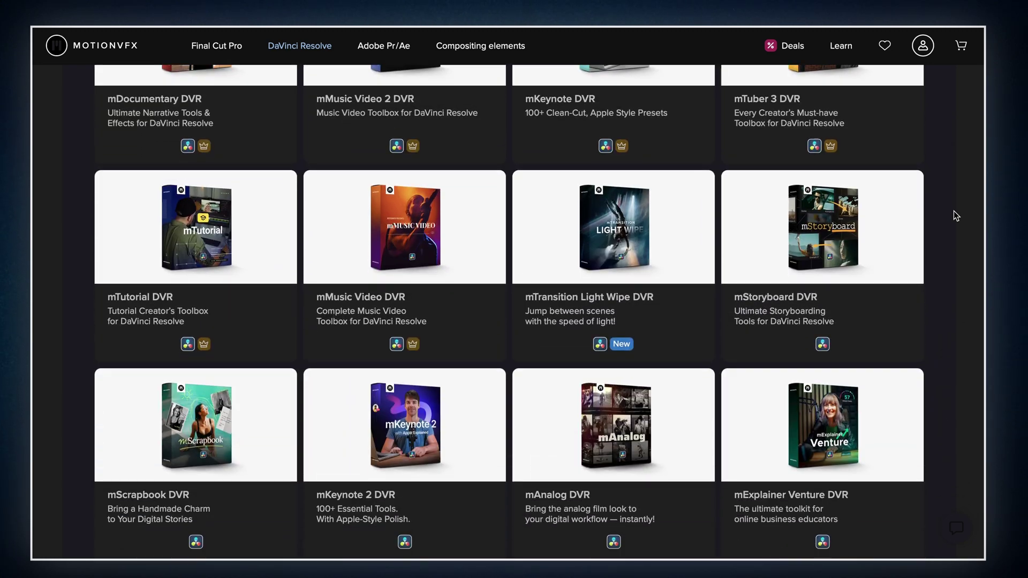
{"action": "scroll", "coordinate": [955, 215], "scroll_direction": "down", "scroll_amount": 5}
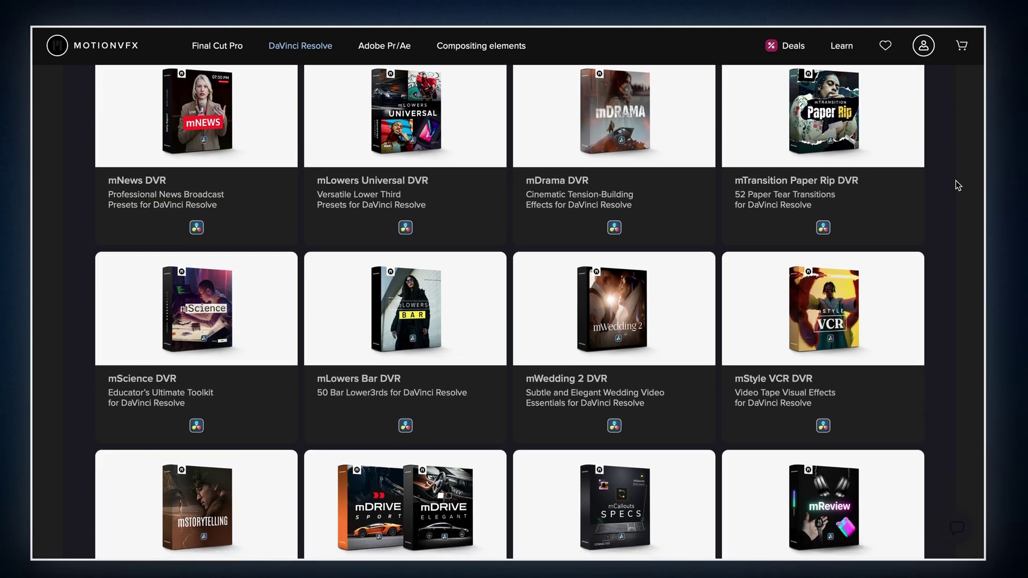
{"action": "mouse_move", "coordinate": [199, 282]}
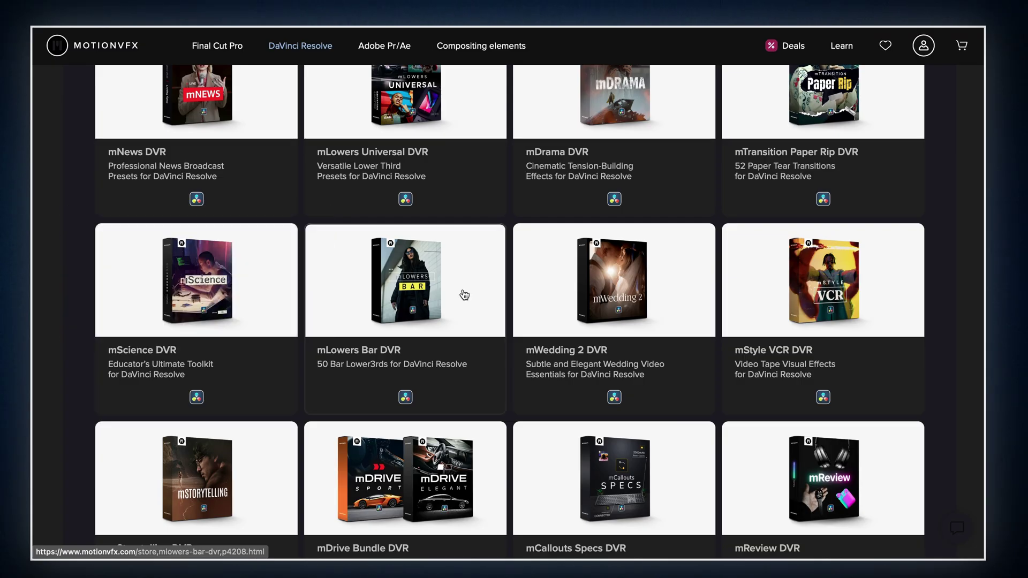
{"action": "mouse_move", "coordinate": [589, 321]}
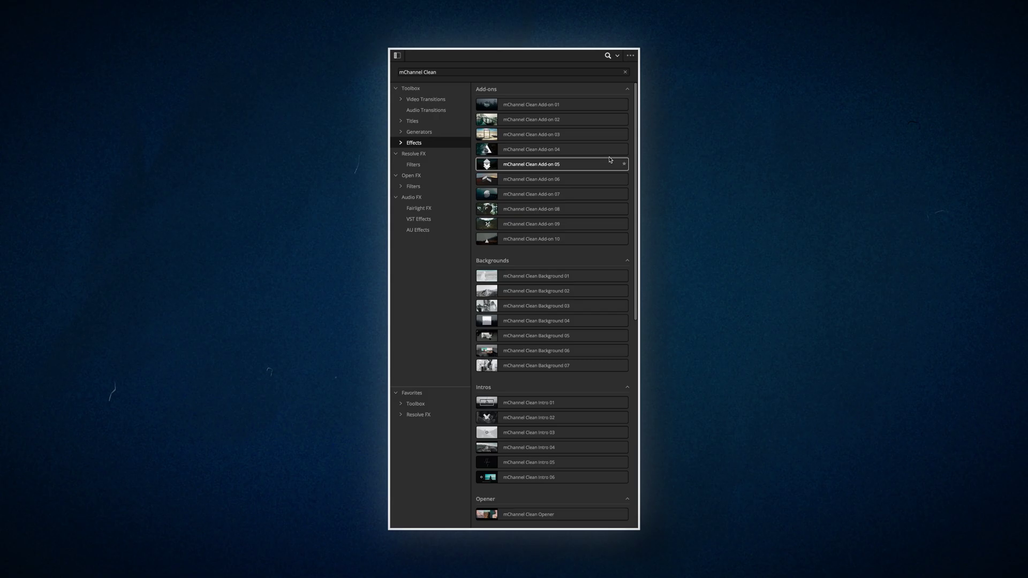
Open the Effects library and scroll to the installed MotionVFX packs such as mChannel Clean and mJourney
{"action": "scroll", "coordinate": [605, 197], "scroll_direction": "down", "scroll_amount": 6}
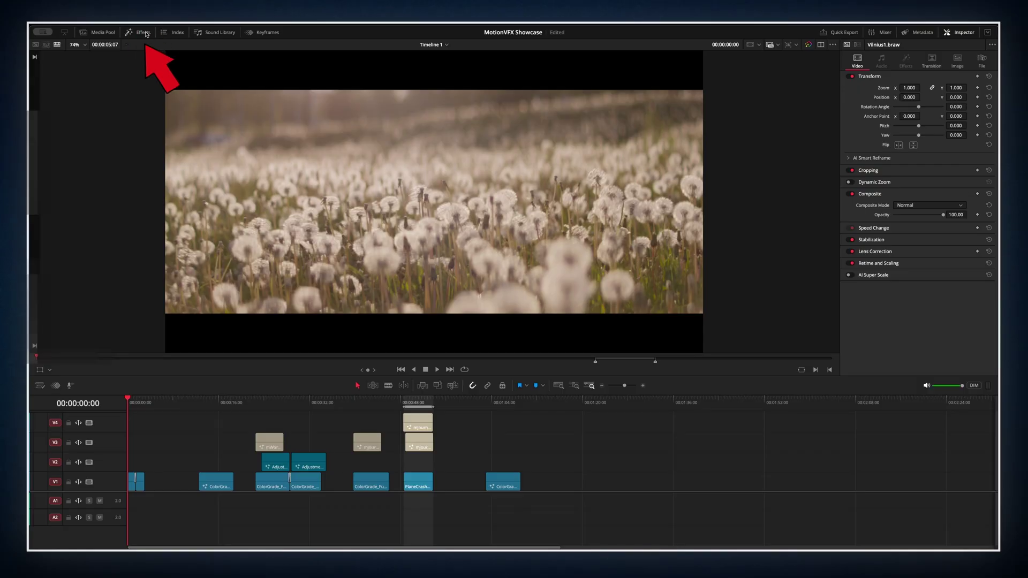
{"action": "left_click", "coordinate": [144, 33]}
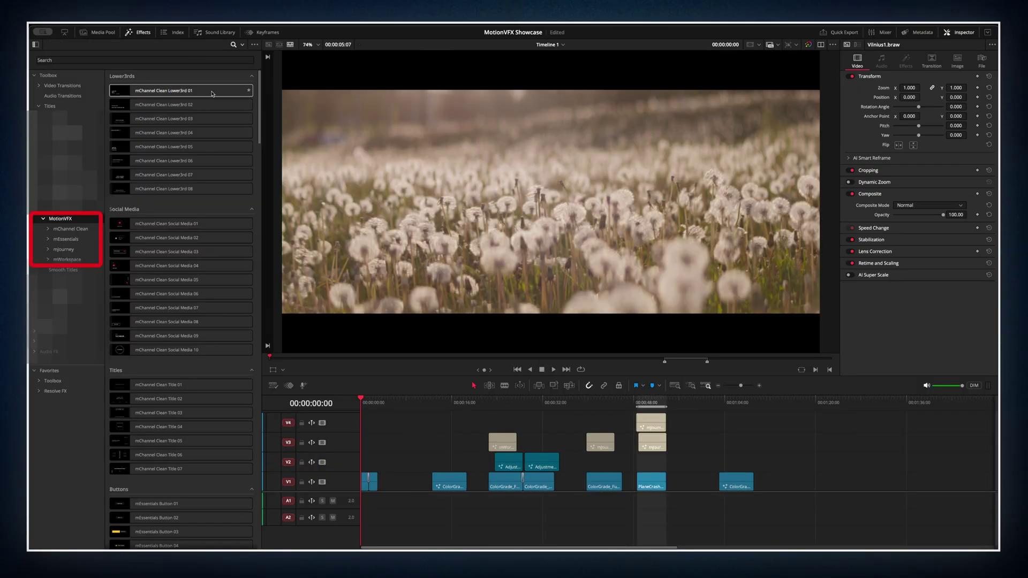
{"action": "scroll", "coordinate": [218, 323], "scroll_direction": "down", "scroll_amount": 15}
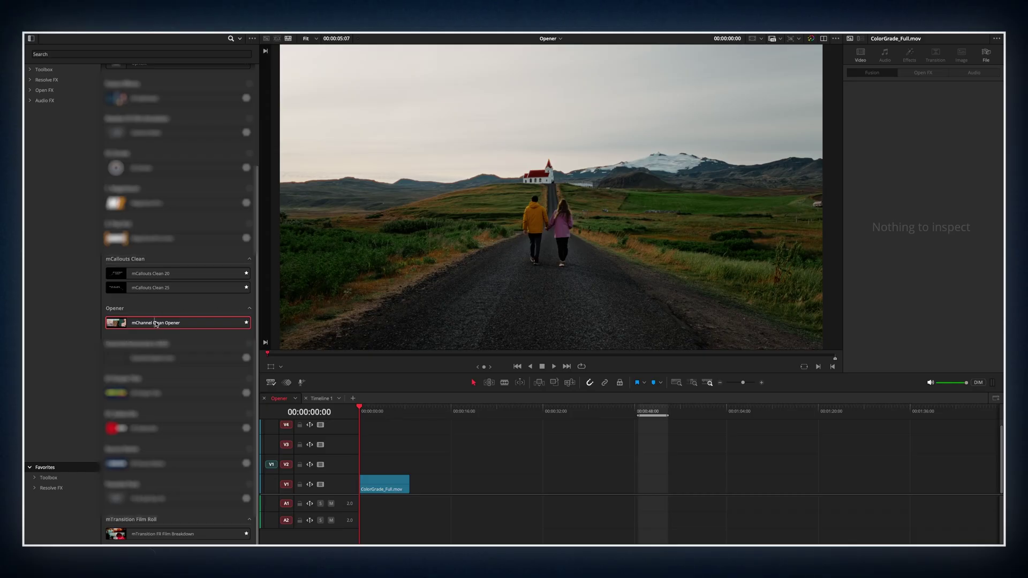
Apply mChannel Clean Opener to the clip on V1 and play it back to preview
{"action": "left_click_drag", "start_coordinate": [156, 324], "coordinate": [384, 445]}
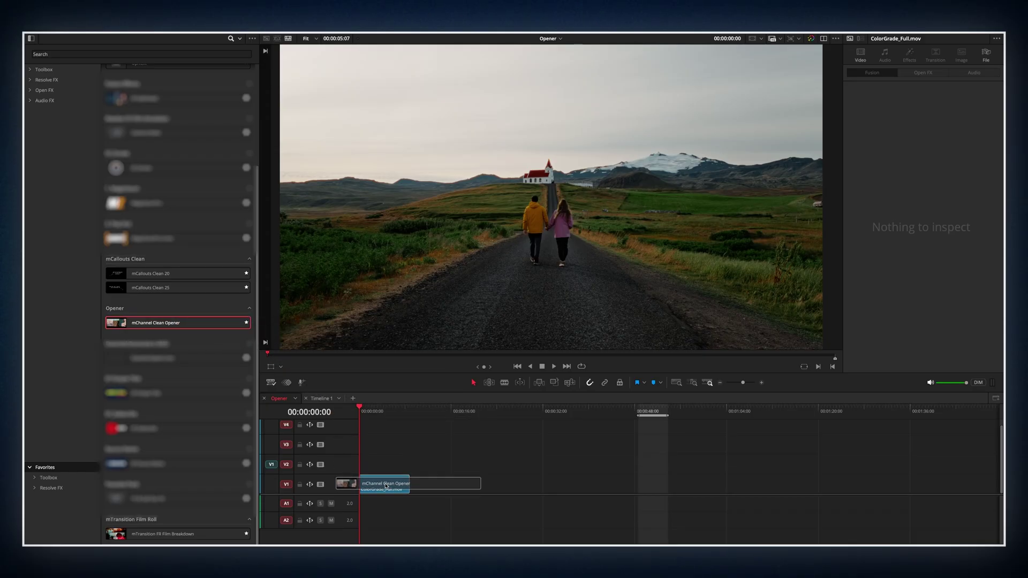
{"action": "left_click_drag", "start_coordinate": [385, 485], "coordinate": [385, 485]}
{"action": "key", "text": "space"}
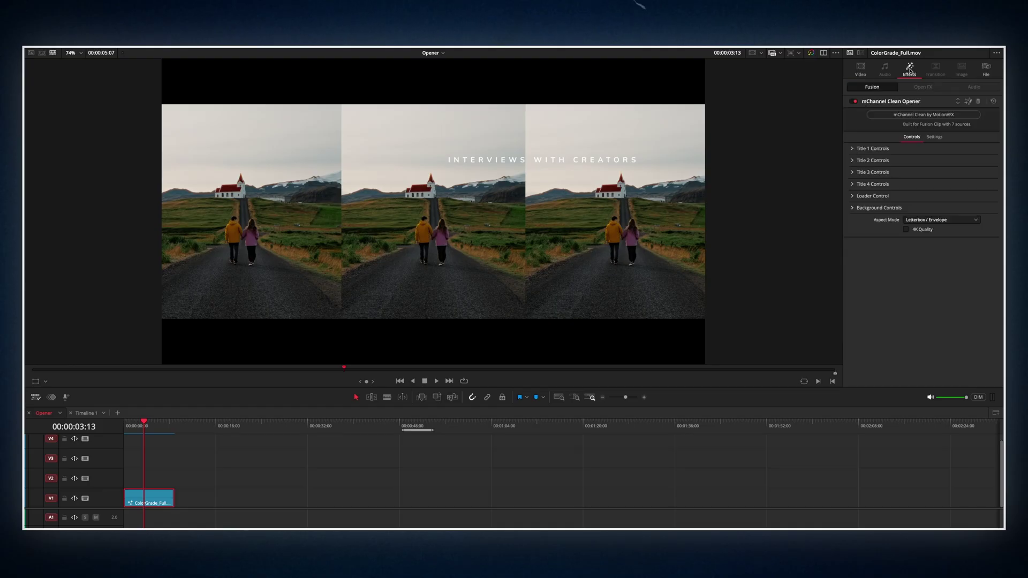
Set Title 1 to TRAVEL CHANNEL in Railway Regular with an orange colour
{"action": "left_click", "coordinate": [852, 149]}
{"action": "left_click_drag", "start_coordinate": [344, 369], "coordinate": [90, 369]}
{"action": "left_click", "coordinate": [941, 225]}
{"action": "left_click", "coordinate": [941, 234]}
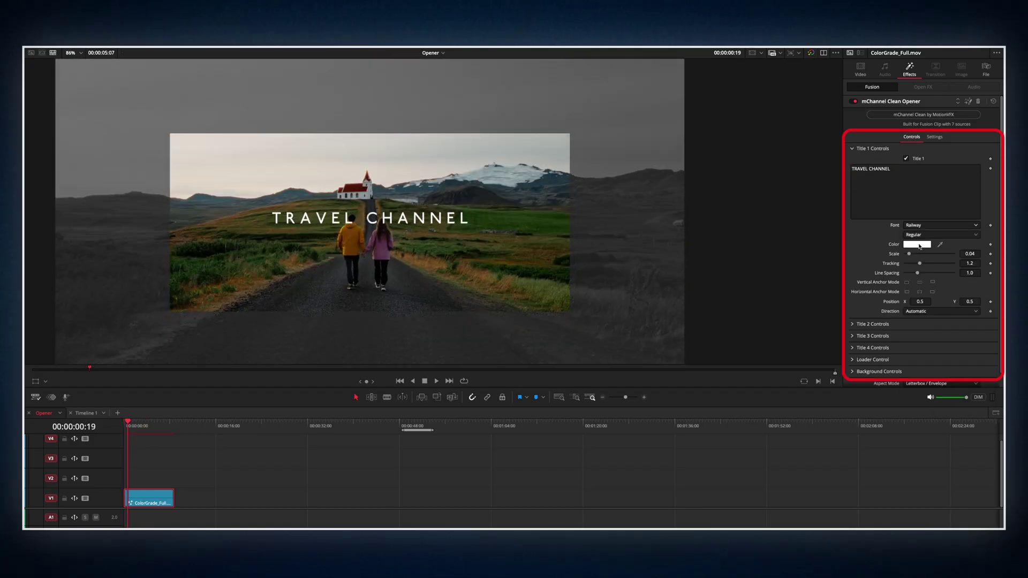
{"action": "left_click", "coordinate": [917, 244]}
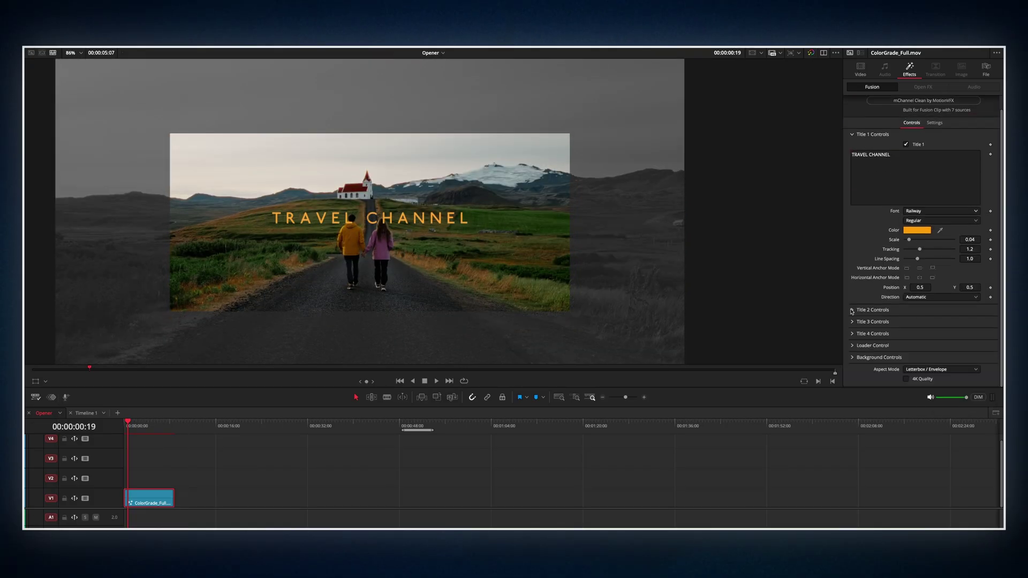
Edit the remaining opener titles, typing MEMORIE and replacing the Title 3 text
{"action": "type", "text": "MEMORIE"}
{"action": "scroll", "coordinate": [910, 268], "scroll_direction": "down", "scroll_amount": 10}
{"action": "triple_click", "coordinate": [921, 271]}
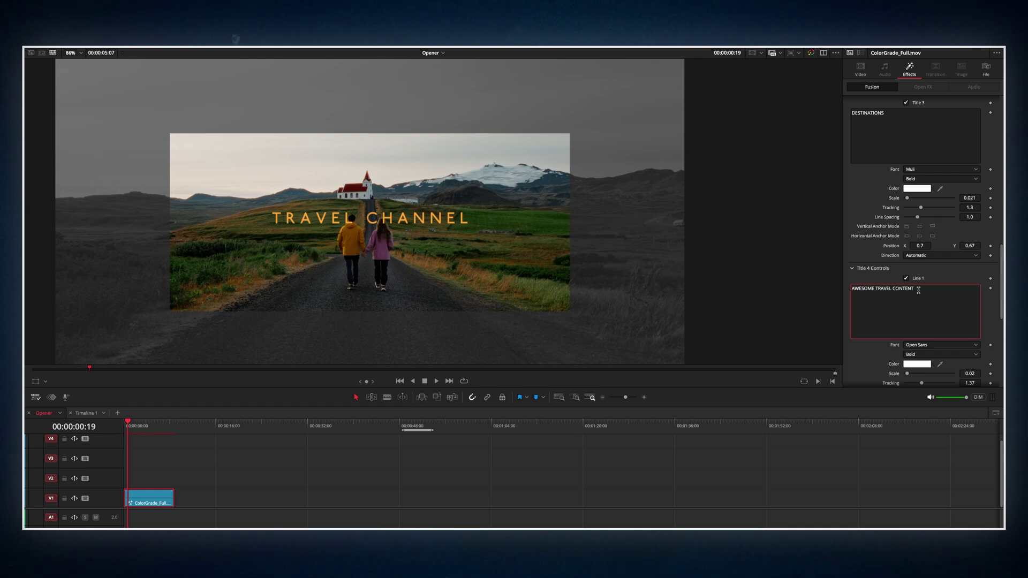
{"action": "scroll", "coordinate": [918, 290], "scroll_direction": "down", "scroll_amount": 8}
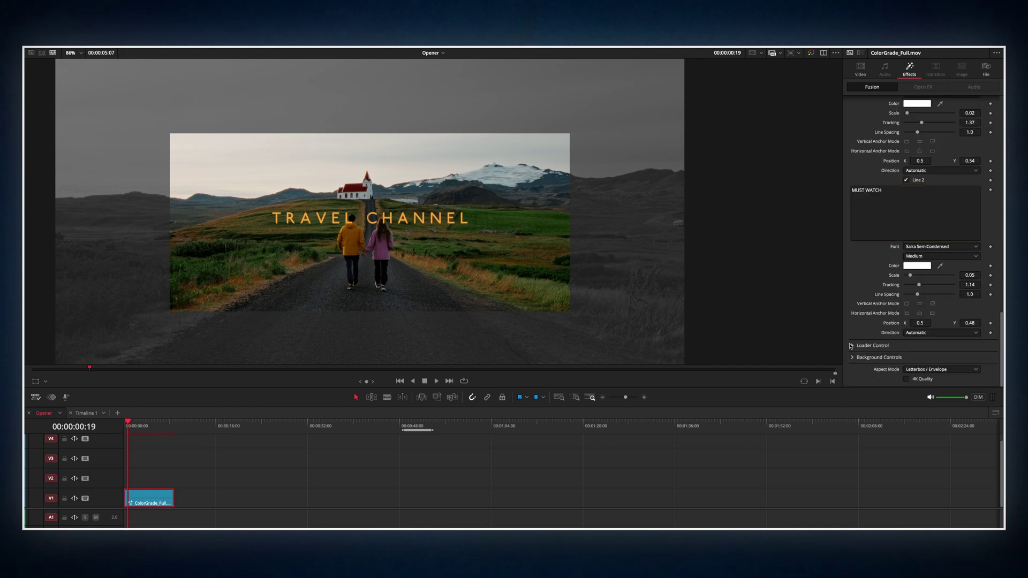
{"action": "scroll", "coordinate": [857, 311], "scroll_direction": "down", "scroll_amount": 3}
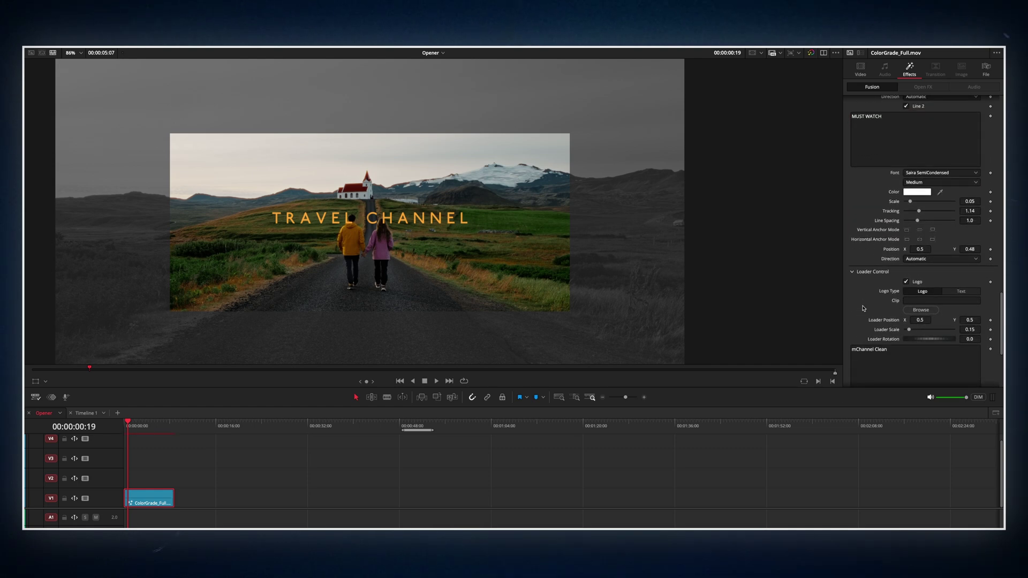
Browse to the Signatures folder and load Signature_White.png as the opener's logo
{"action": "left_click", "coordinate": [921, 310]}
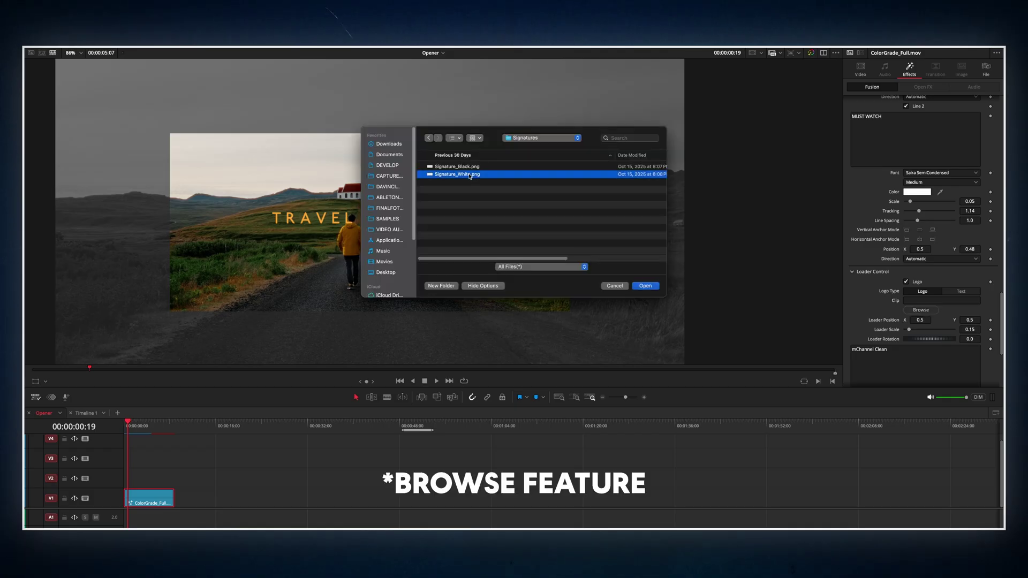
{"action": "left_click", "coordinate": [646, 286]}
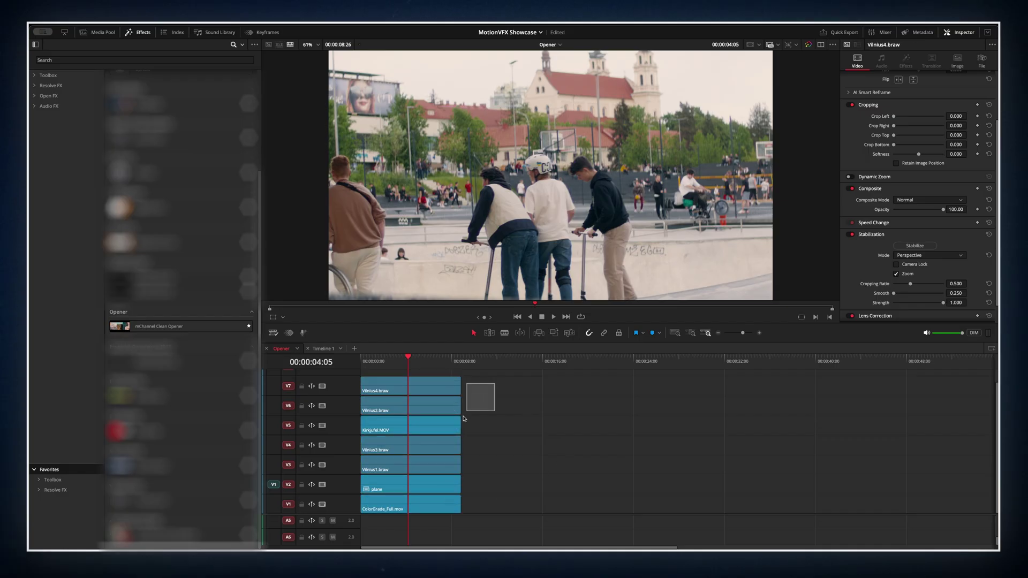
Merge the V1–V7 stacked clips into Fusion Clip 1 and drop mChannel Clean Opener on it
{"action": "left_click_drag", "start_coordinate": [463, 419], "coordinate": [428, 506]}
{"action": "right_click", "coordinate": [446, 505]}
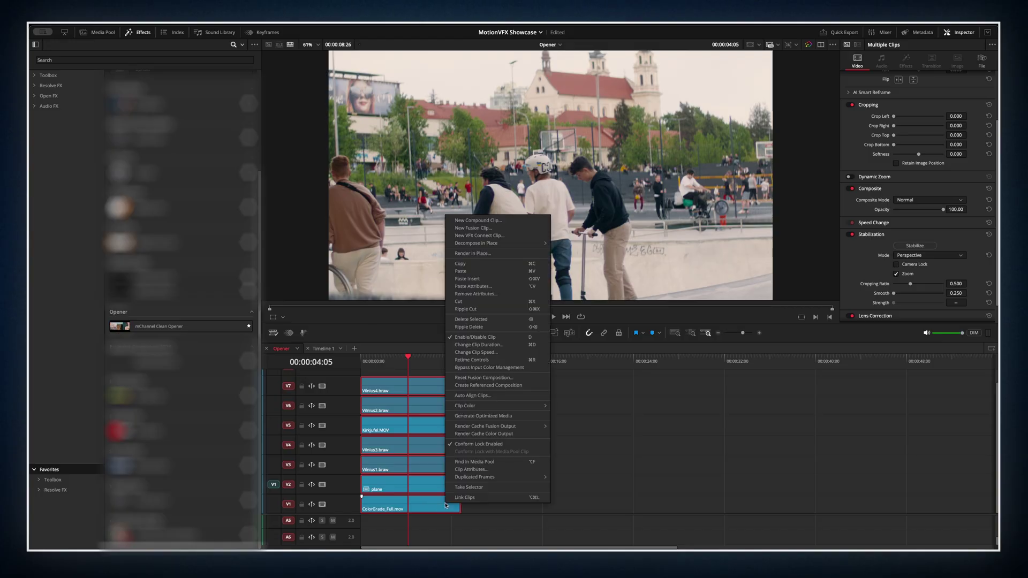
{"action": "left_click", "coordinate": [501, 229]}
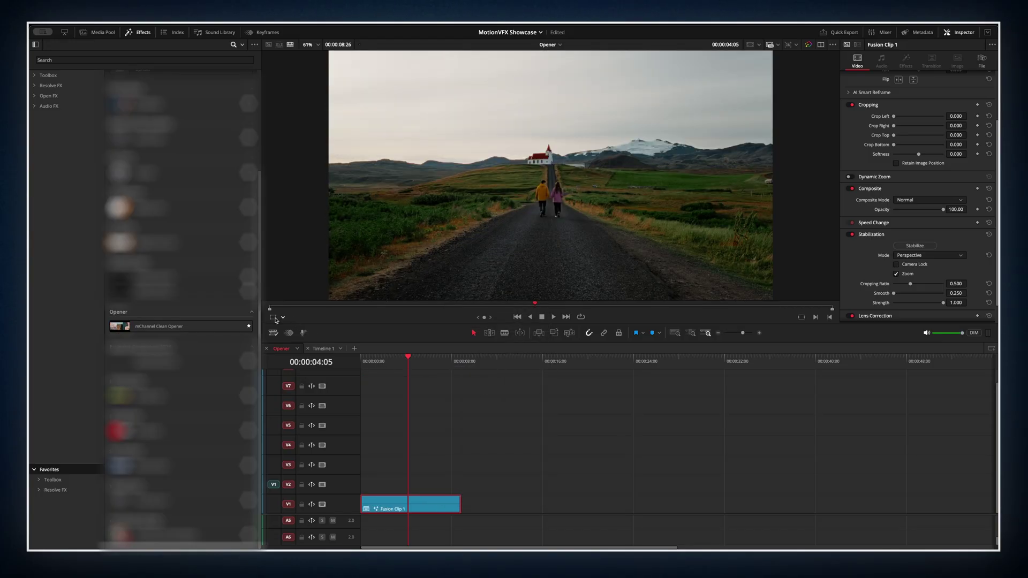
{"action": "left_click_drag", "start_coordinate": [182, 323], "coordinate": [428, 505]}
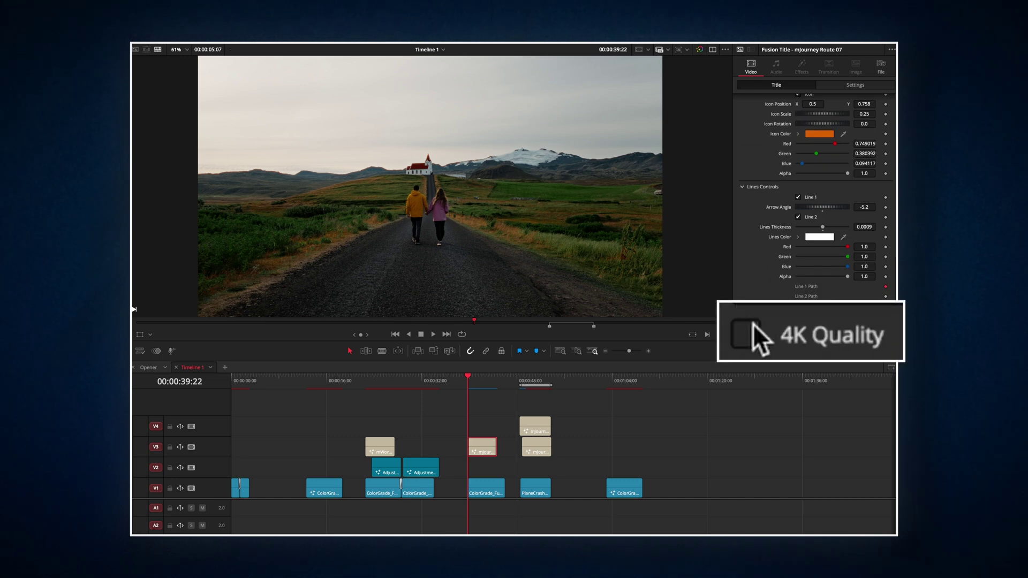
Enable 4K Quality for the mJourney Route 07 title in the Inspector
{"action": "left_click", "coordinate": [798, 332]}
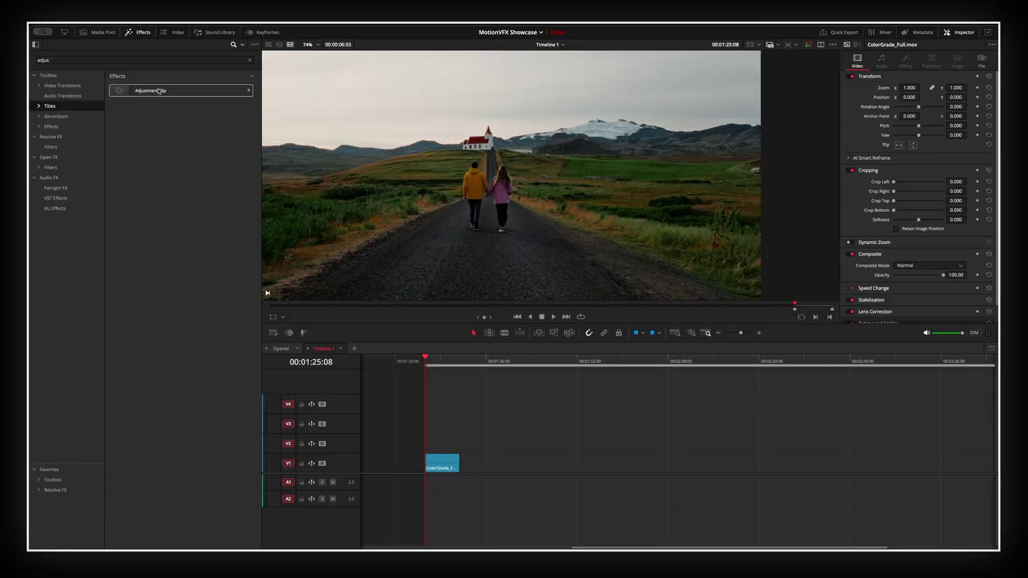
Place an Adjustment Clip on V2 and apply mCallouts Clean 25, found by searching 'mcal'
{"action": "left_click_drag", "start_coordinate": [159, 91], "coordinate": [427, 448]}
{"action": "left_click", "coordinate": [249, 60]}
{"action": "type", "text": "mcal"}
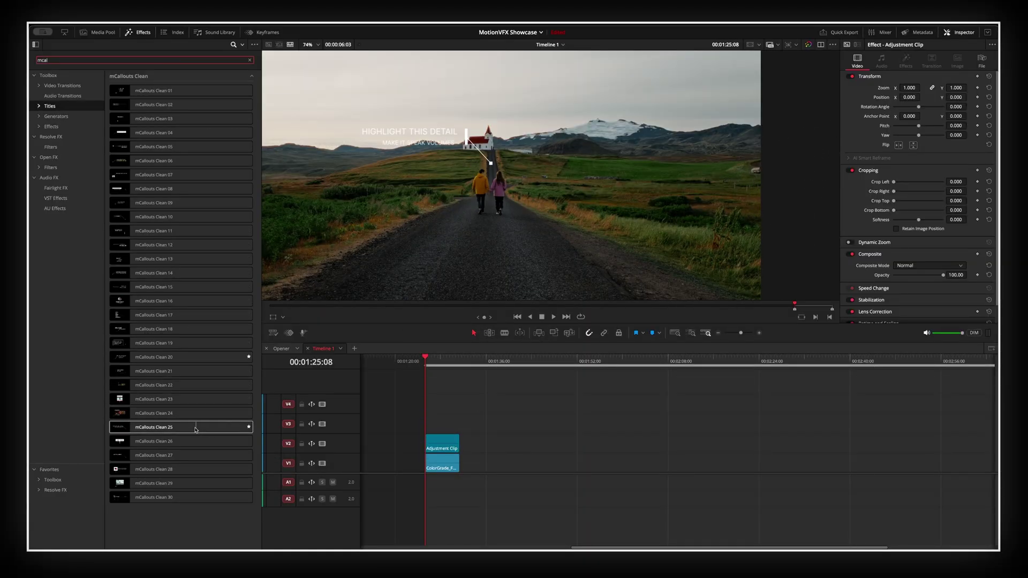
{"action": "left_click_drag", "start_coordinate": [196, 430], "coordinate": [440, 446]}
Set the callout title to Ingjaldshólskirkja in a bold black font
{"action": "left_click", "coordinate": [852, 194]}
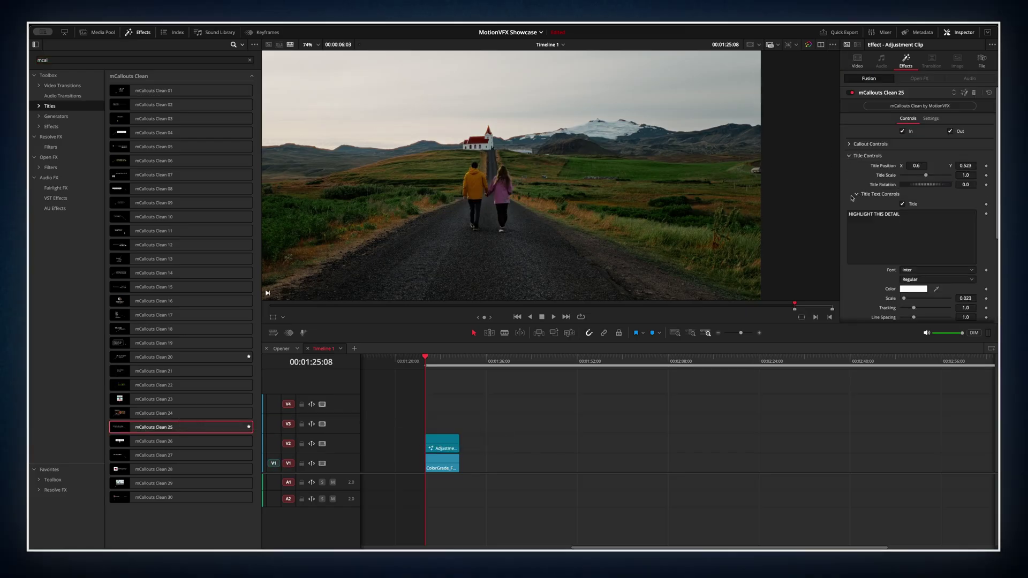
{"action": "left_click", "coordinate": [913, 214]}
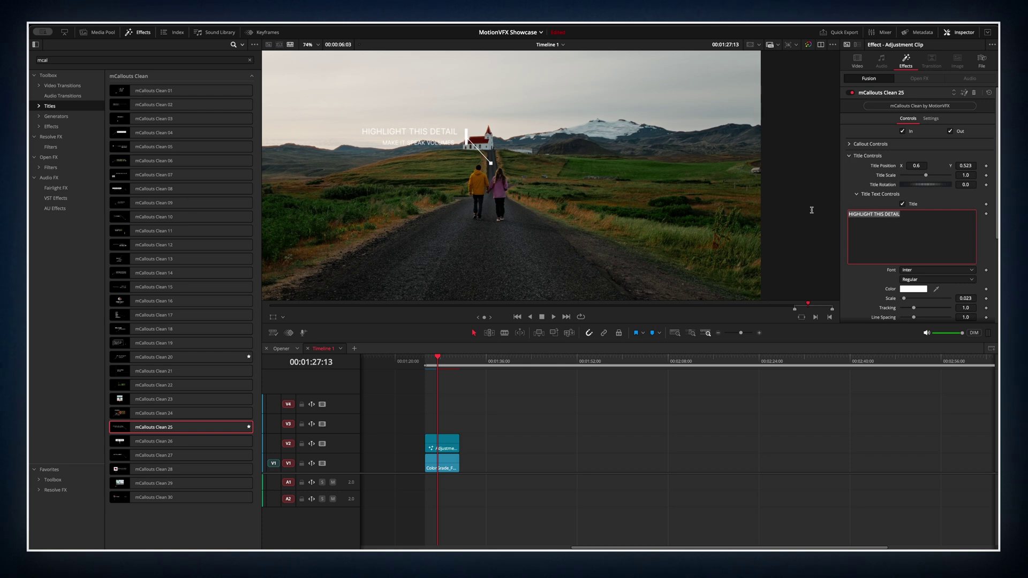
{"action": "left_click", "coordinate": [937, 279]}
{"action": "left_click", "coordinate": [931, 326]}
{"action": "left_click", "coordinate": [913, 289]}
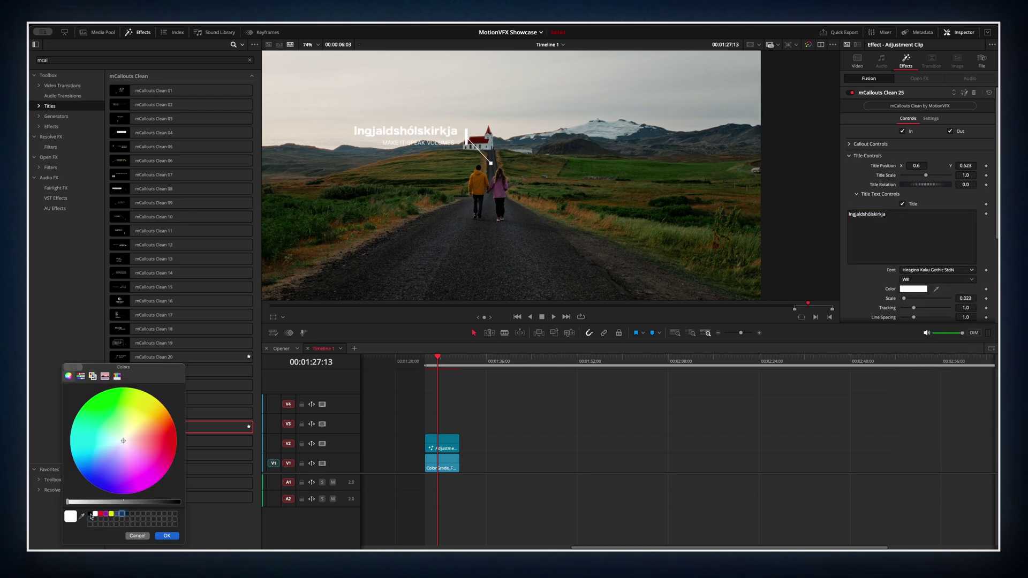
Set the subtitle to SMALL CHURCH IN ICELAND and the element colour to dark blue
{"action": "left_click", "coordinate": [165, 534]}
{"action": "scroll", "coordinate": [883, 225], "scroll_direction": "down", "scroll_amount": 5}
{"action": "type", "text": "SMALL CHURCH IN ICELAND"}
{"action": "scroll", "coordinate": [883, 225], "scroll_direction": "down", "scroll_amount": 3}
{"action": "scroll", "coordinate": [883, 224], "scroll_direction": "down", "scroll_amount": 5}
{"action": "left_click", "coordinate": [923, 259]}
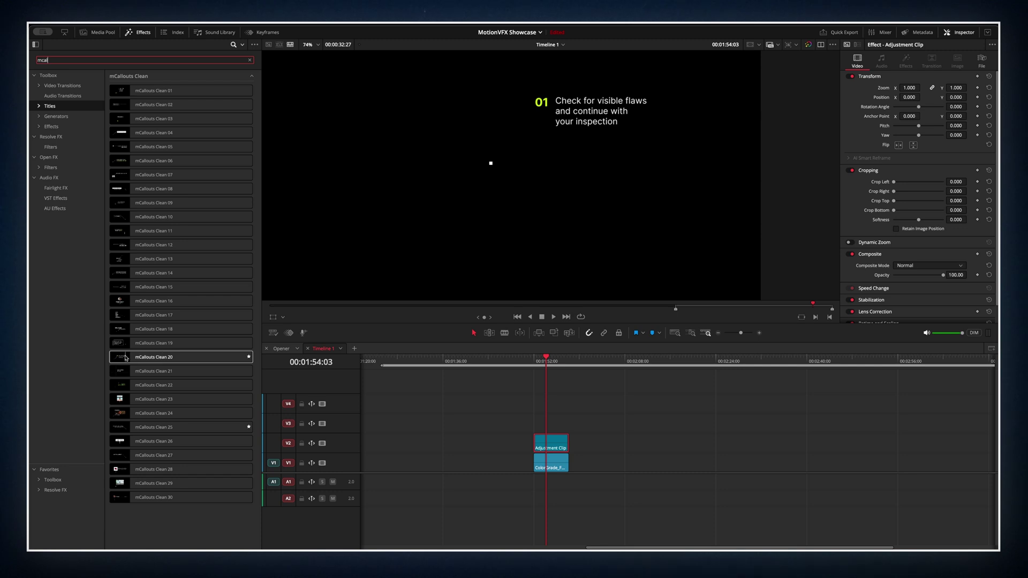
Apply mCallouts Clean 20 to the new adjustment clip with title WALKING IS GOOD FOR YOUR HEALTH
{"action": "left_click_drag", "start_coordinate": [157, 358], "coordinate": [547, 446]}
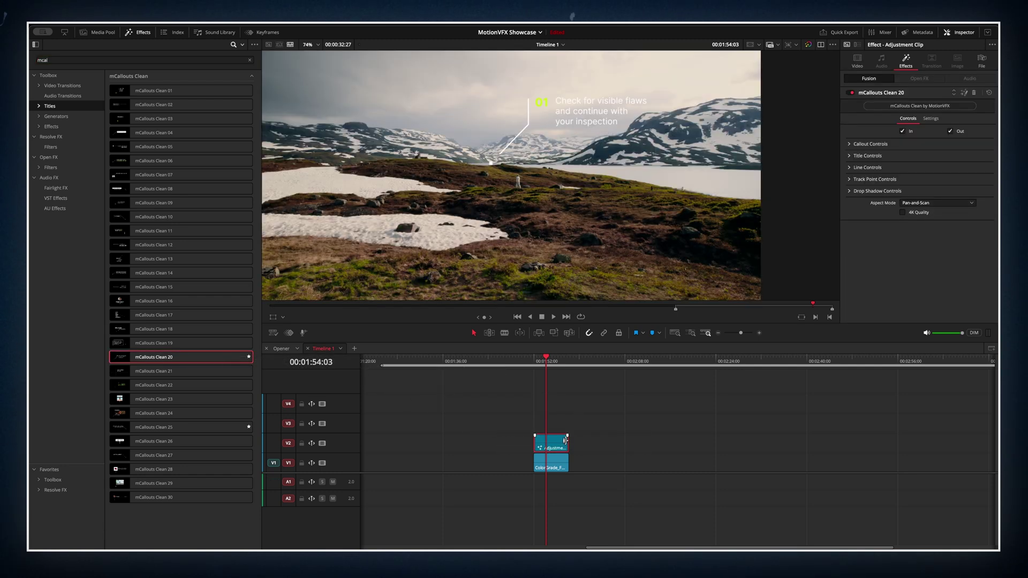
{"action": "left_click", "coordinate": [867, 156]}
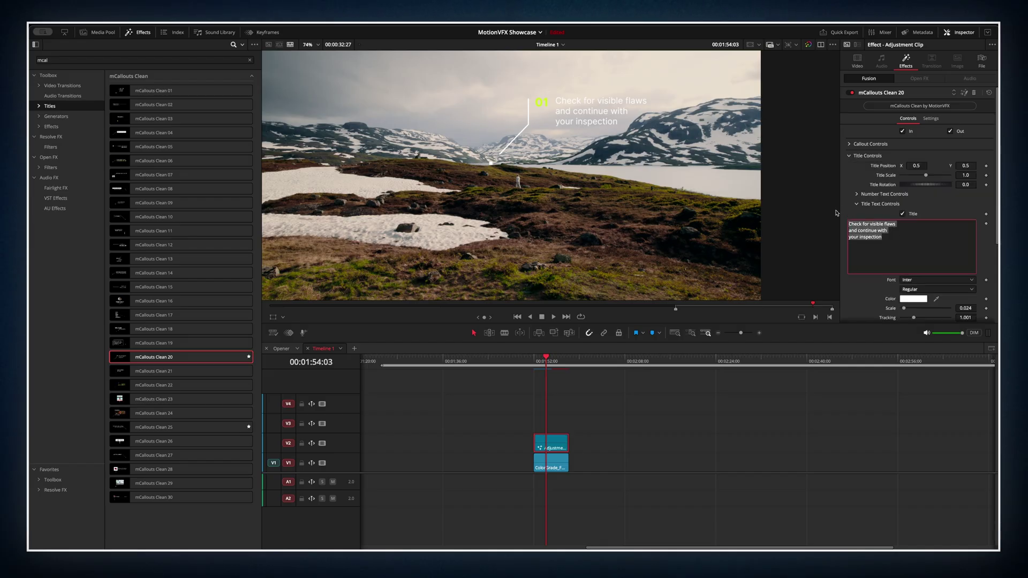
{"action": "type", "text": "WALKING IS GOOD FOR Y"}
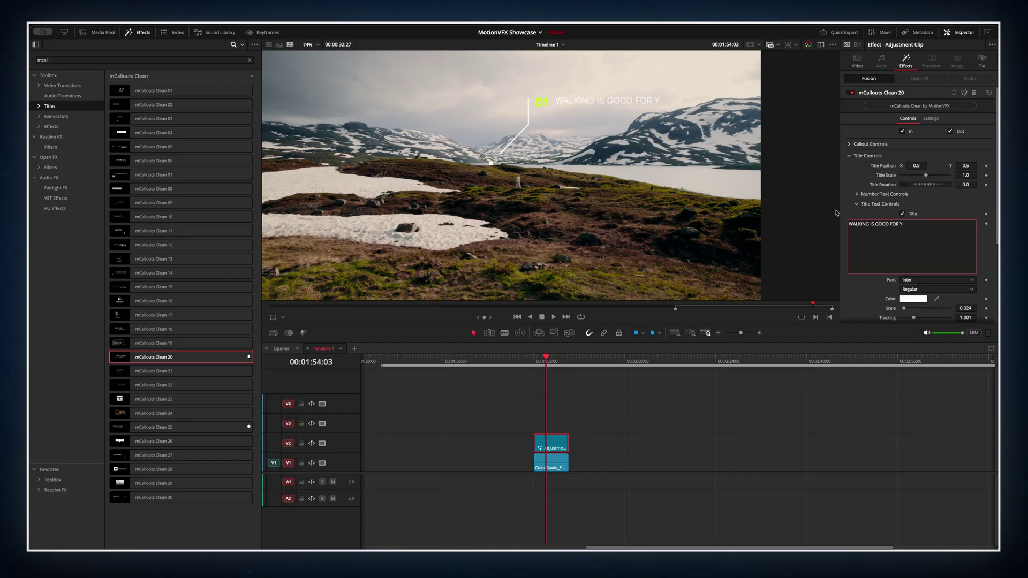
{"action": "type", "text": "OUR HEALTH"}
Select the callout adjustment clip on V2 and bring up its Fusion effect controls
{"action": "key", "text": "space"}
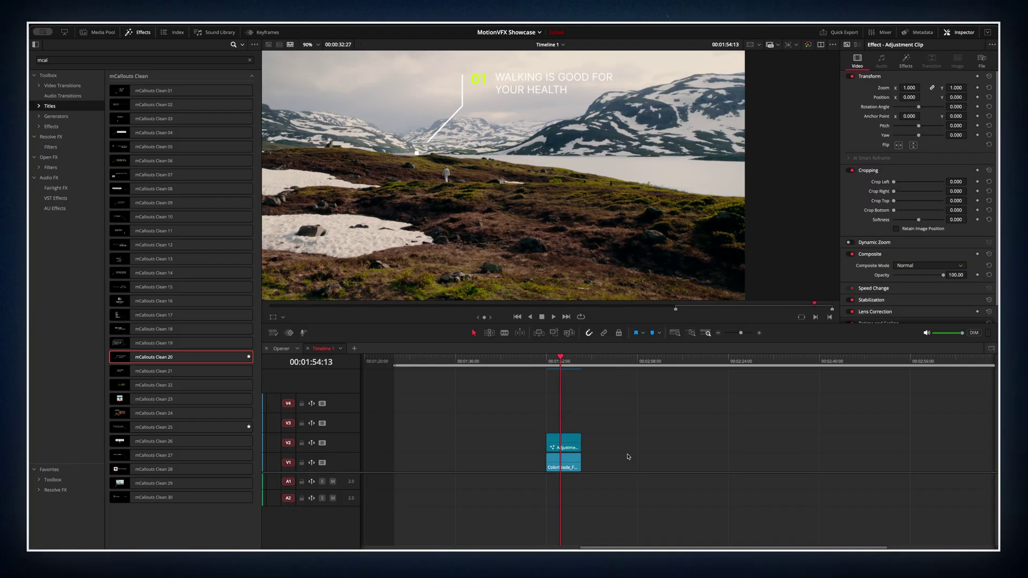
{"action": "left_click", "coordinate": [573, 444]}
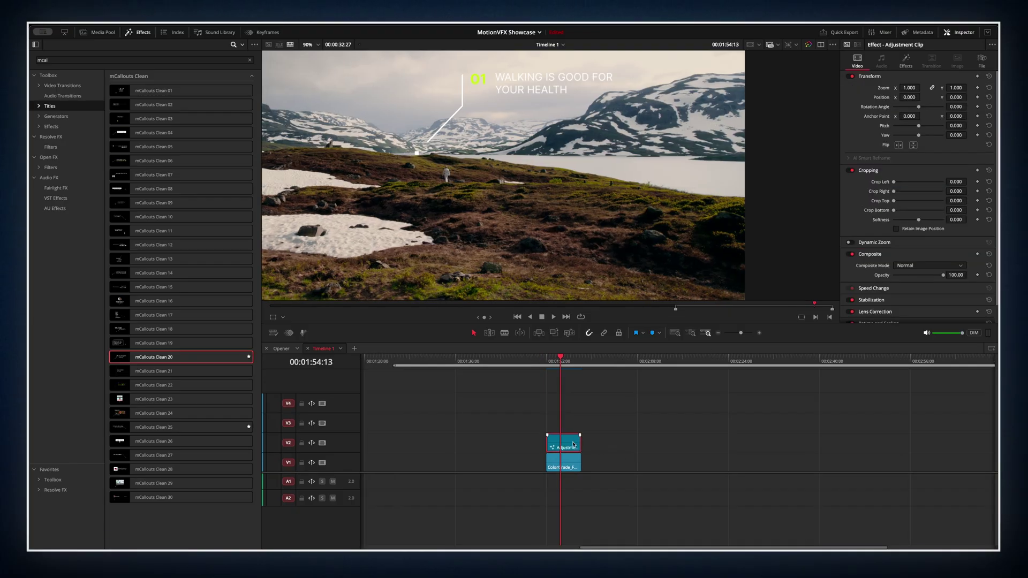
{"action": "left_click", "coordinate": [905, 59]}
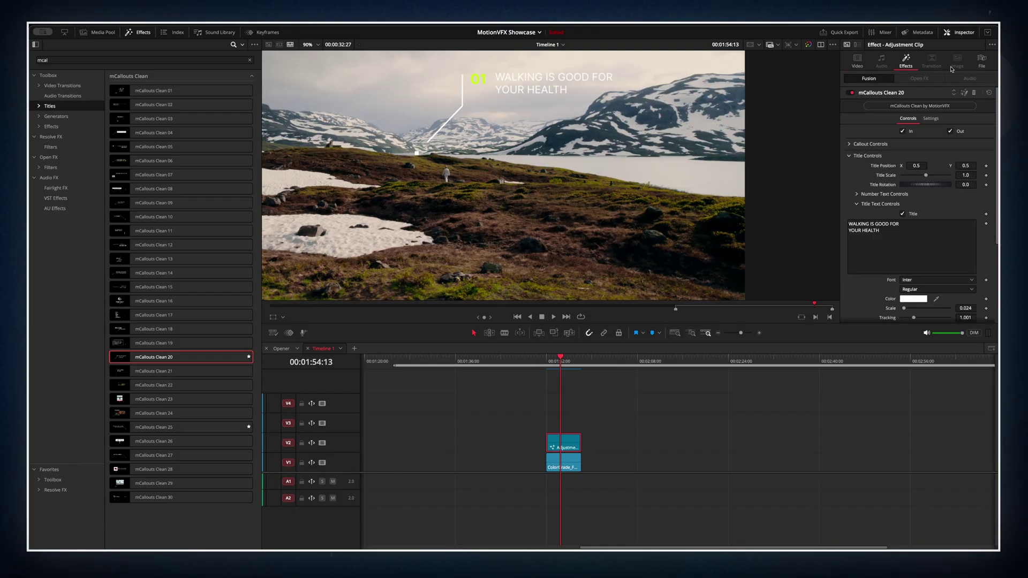
Open the callout clip in Fusion and spread its nodes apart to make room
{"action": "left_click", "coordinate": [963, 93]}
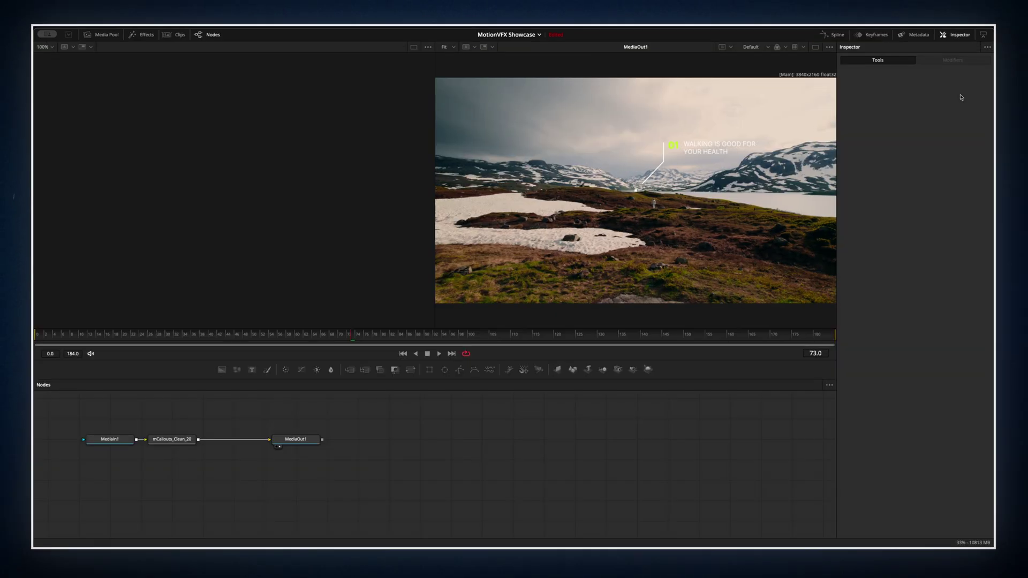
{"action": "left_click_drag", "start_coordinate": [296, 439], "coordinate": [379, 437]}
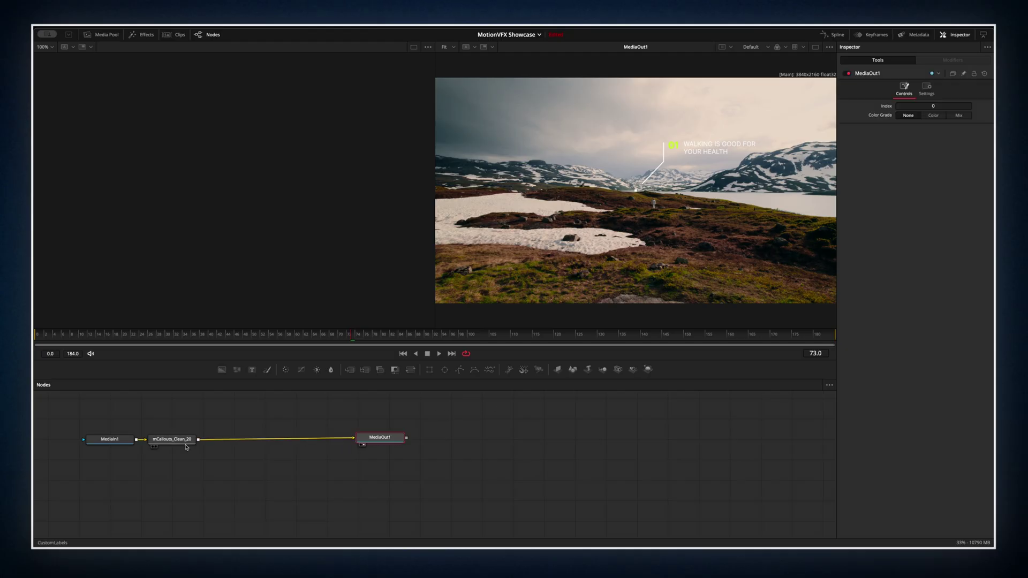
{"action": "left_click_drag", "start_coordinate": [172, 439], "coordinate": [273, 437]}
{"action": "left_click_drag", "start_coordinate": [120, 444], "coordinate": [114, 442]}
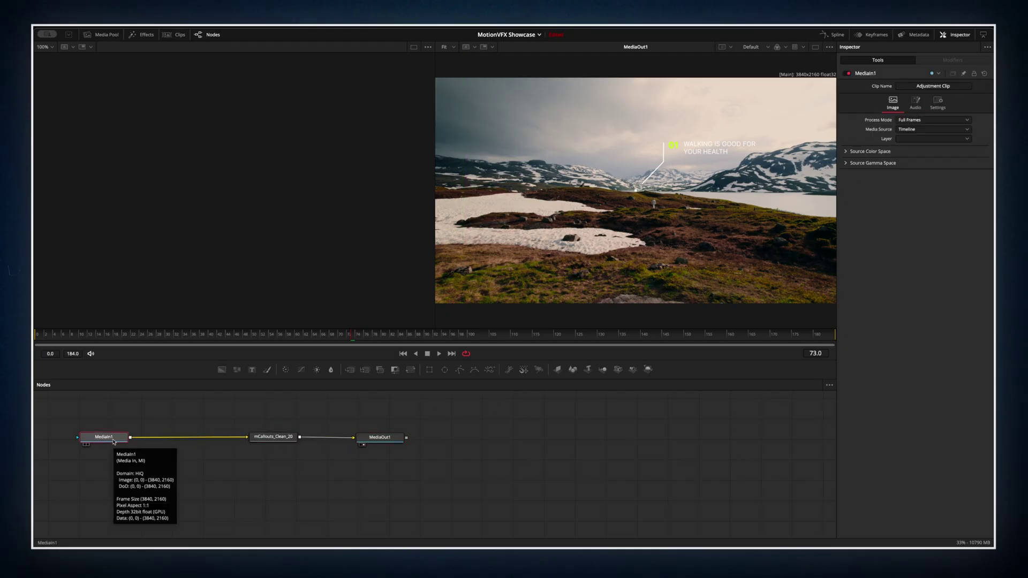
Insert a Tracker node between MediaIn1 and mCallouts_Clean_20 and place its tracking box on the hiker
{"action": "key", "text": "shift+space"}
{"action": "type", "text": "tracker"}
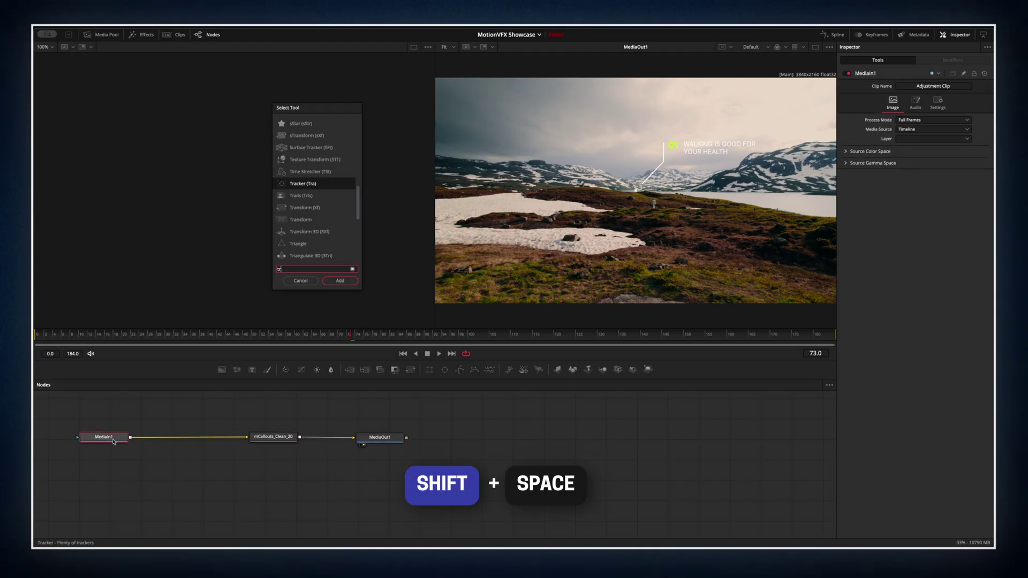
{"action": "left_click", "coordinate": [336, 281]}
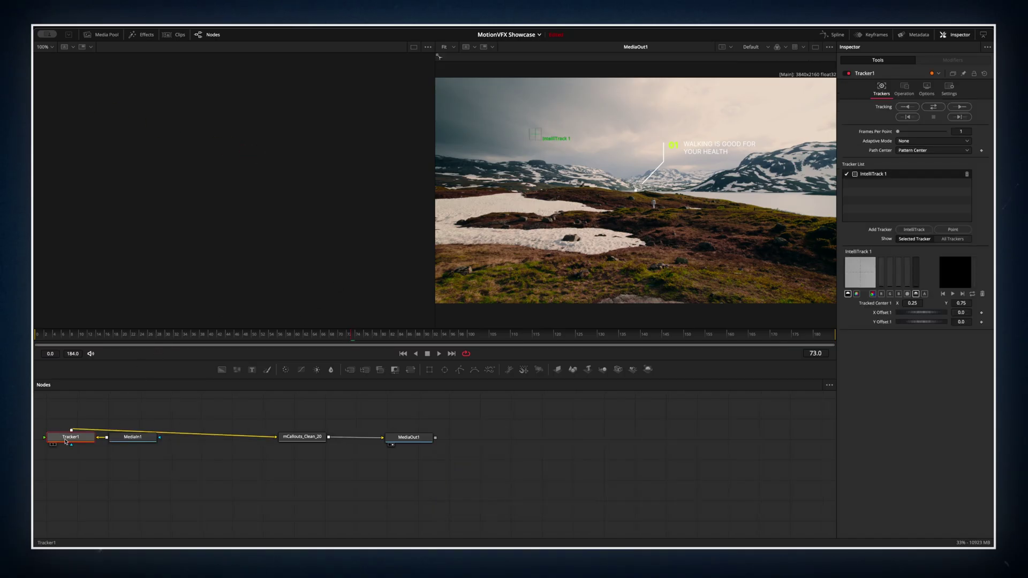
{"action": "left_click_drag", "start_coordinate": [65, 440], "coordinate": [219, 438]}
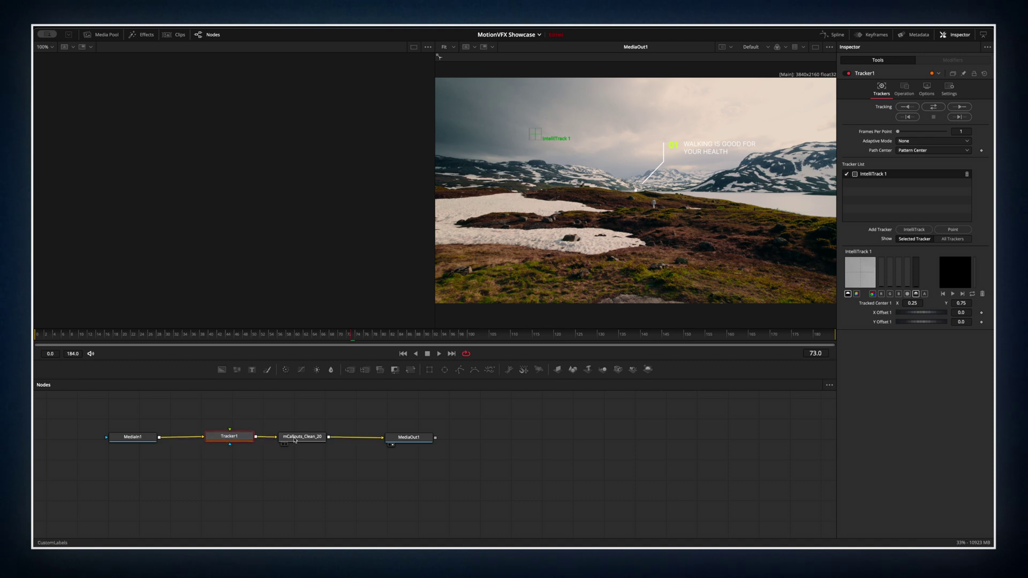
{"action": "left_click_drag", "start_coordinate": [295, 440], "coordinate": [307, 439]}
{"action": "left_click", "coordinate": [230, 437]}
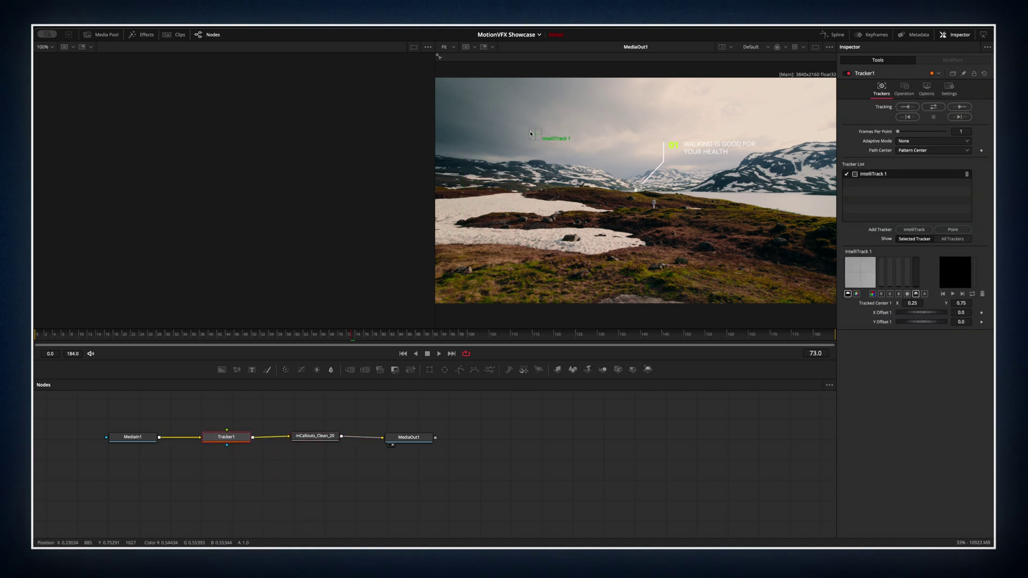
{"action": "left_click_drag", "start_coordinate": [530, 134], "coordinate": [655, 202]}
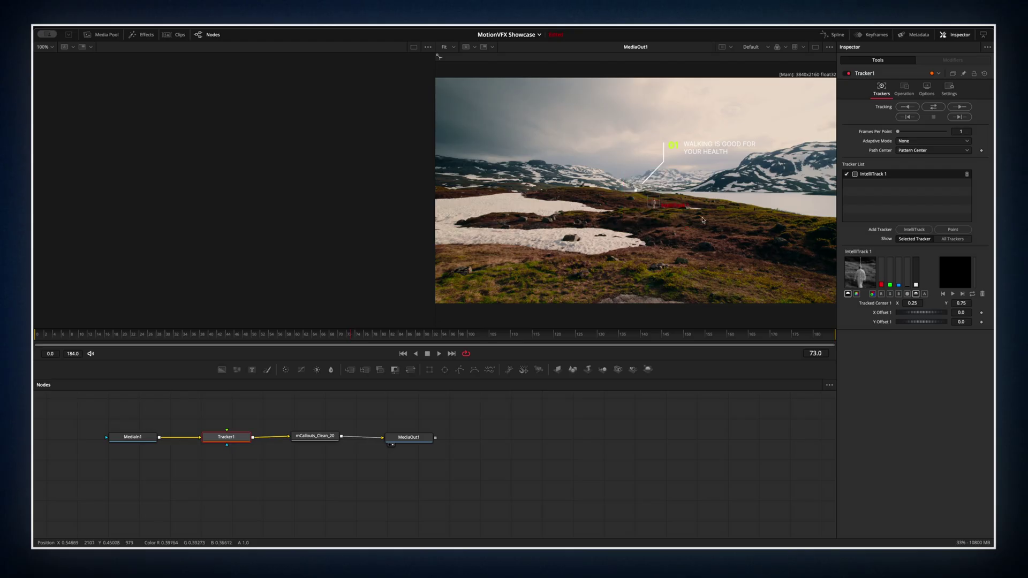
Track the hiker bidirectionally across the 184-frame clip, then play forward and backward to check the path
{"action": "left_click", "coordinate": [933, 107]}
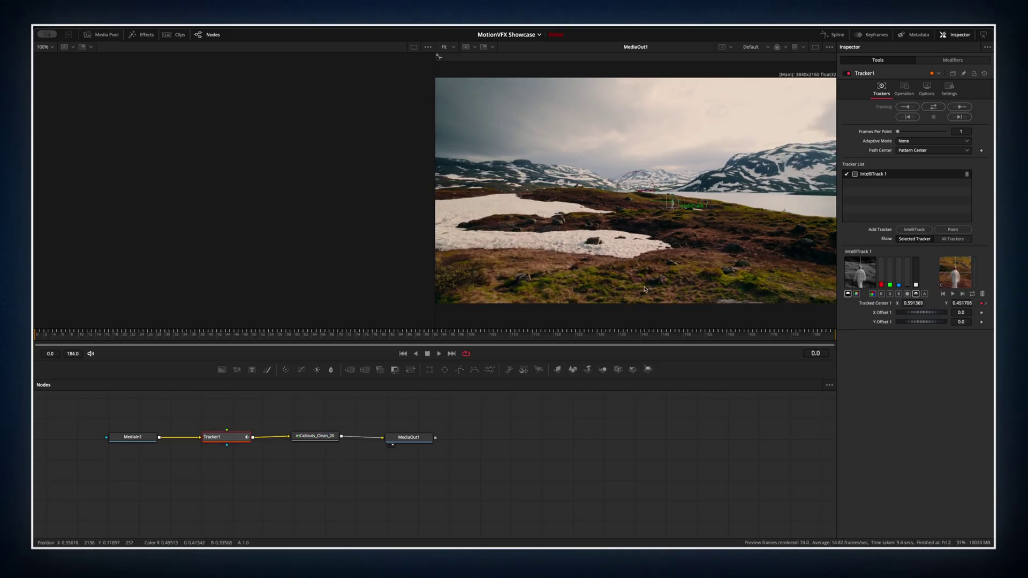
{"action": "key", "text": "space"}
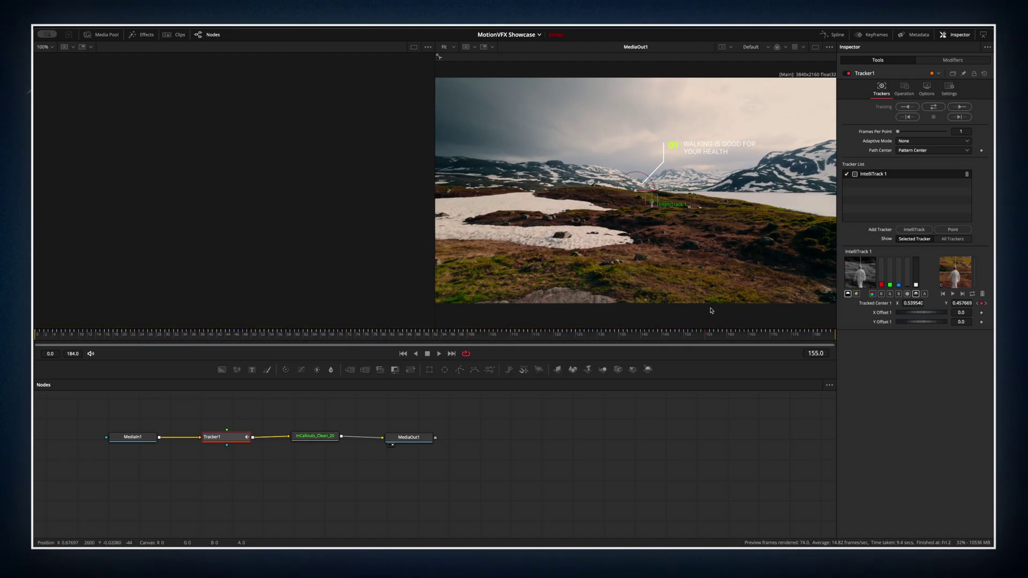
{"action": "key", "text": "space"}
{"action": "left_click", "coordinate": [557, 334]}
{"action": "key", "text": "j"}
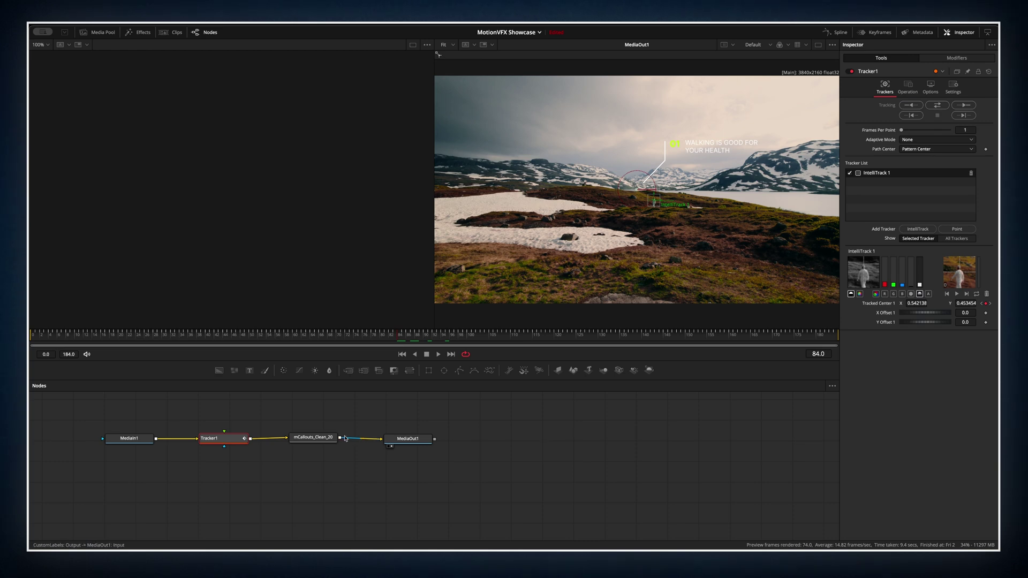
Connect the mCallouts_Clean_20 Center Point to Tracker1IntelliTrack1Path Position
{"action": "left_click", "coordinate": [323, 438]}
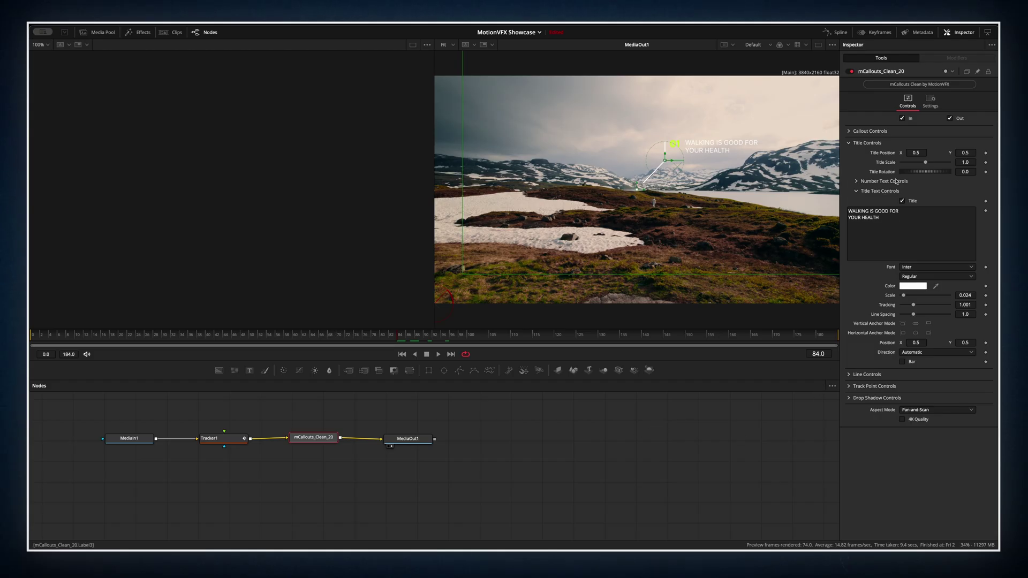
{"action": "left_click", "coordinate": [849, 131]}
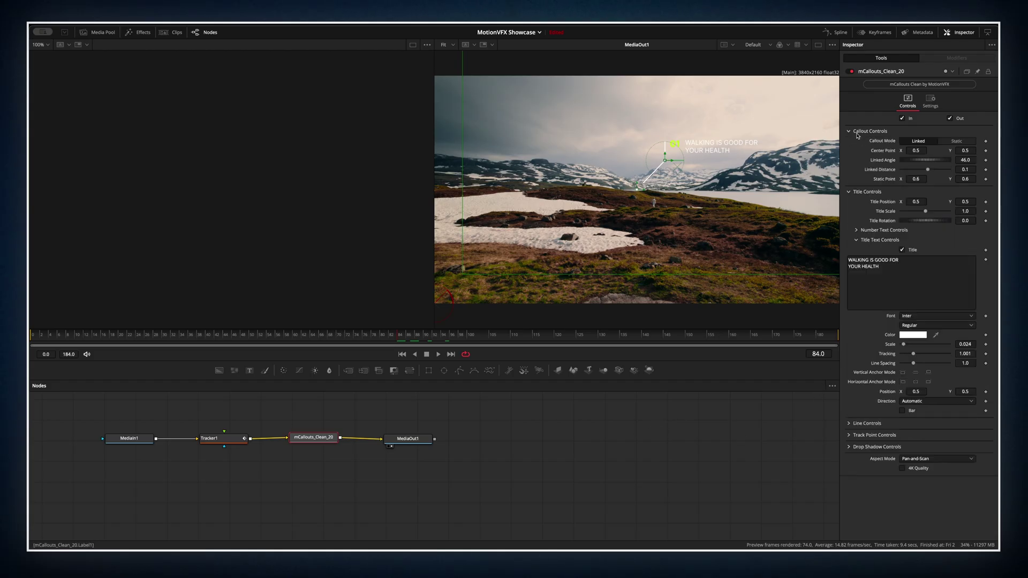
{"action": "right_click", "coordinate": [881, 152]}
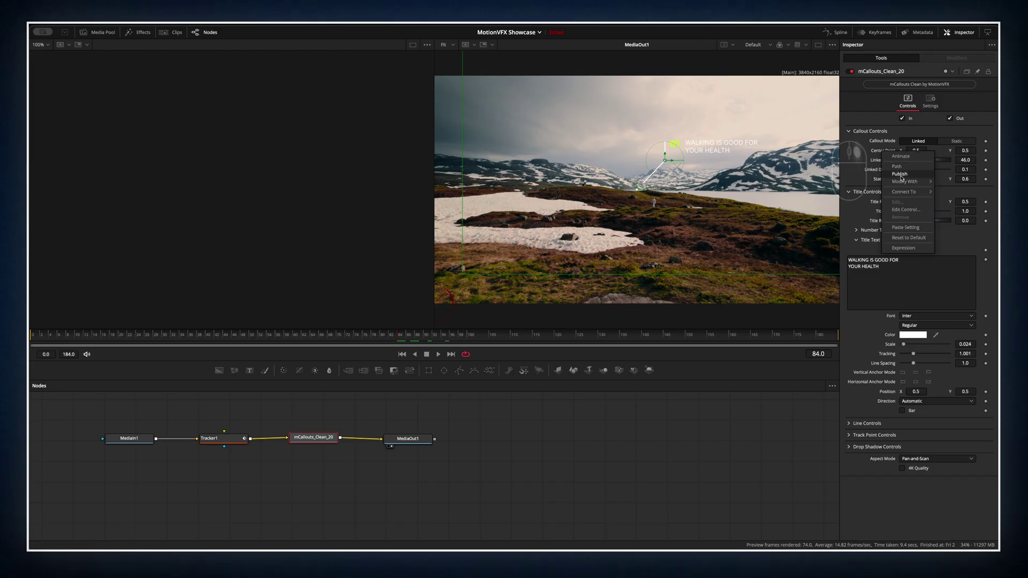
{"action": "mouse_move", "coordinate": [908, 191]}
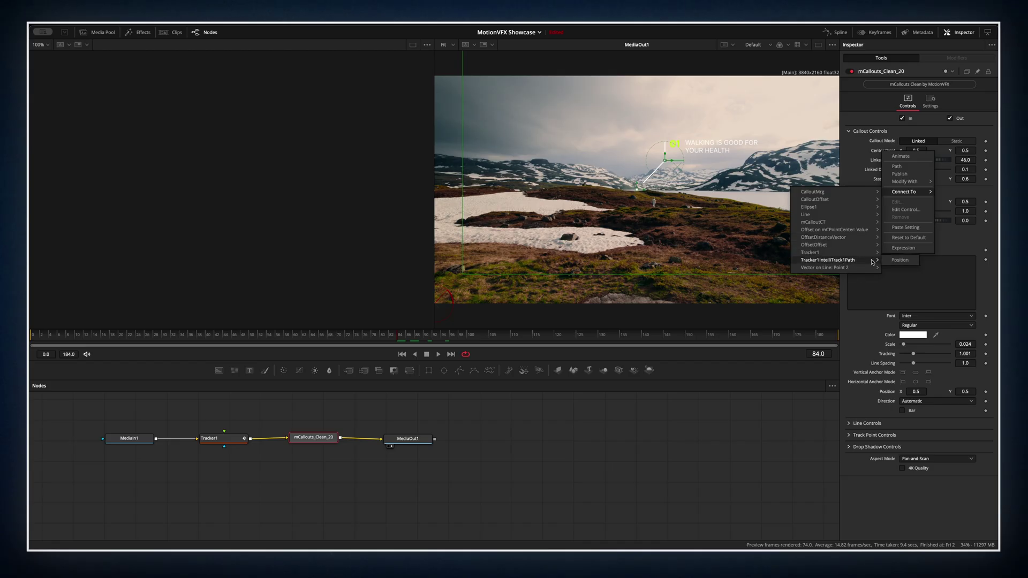
{"action": "left_click", "coordinate": [891, 261]}
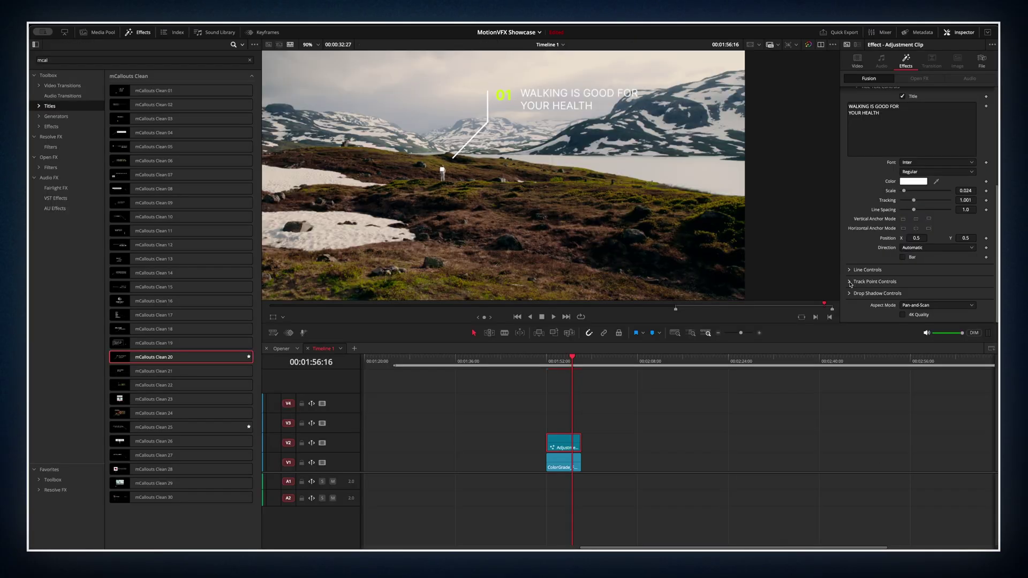
Back on the Edit page, hide the callout's '01' number and play the tracked callout
{"action": "left_click", "coordinate": [848, 282]}
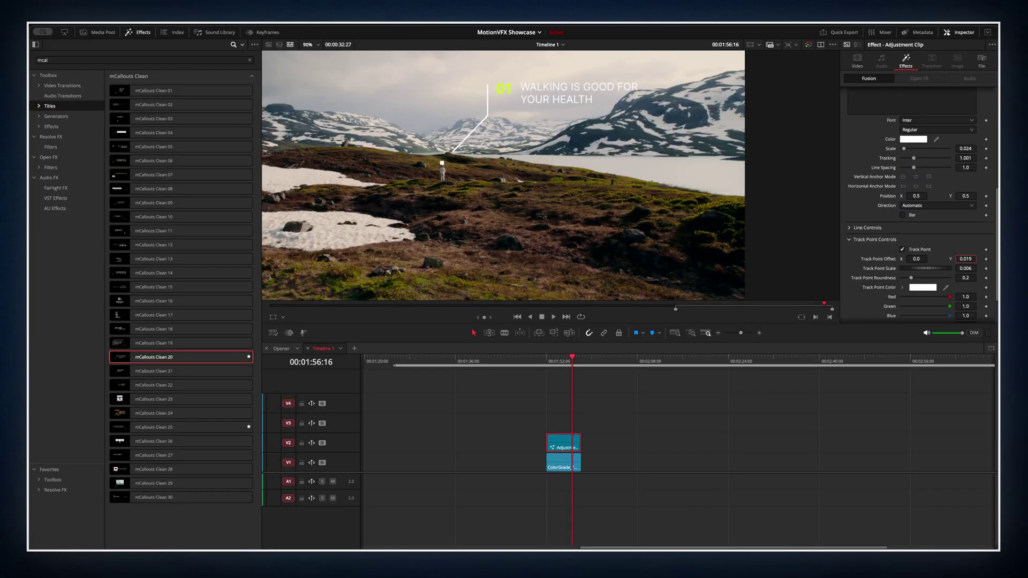
{"action": "scroll", "coordinate": [910, 214], "scroll_direction": "up", "scroll_amount": 3}
{"action": "left_click", "coordinate": [856, 169]}
{"action": "left_click", "coordinate": [856, 170]}
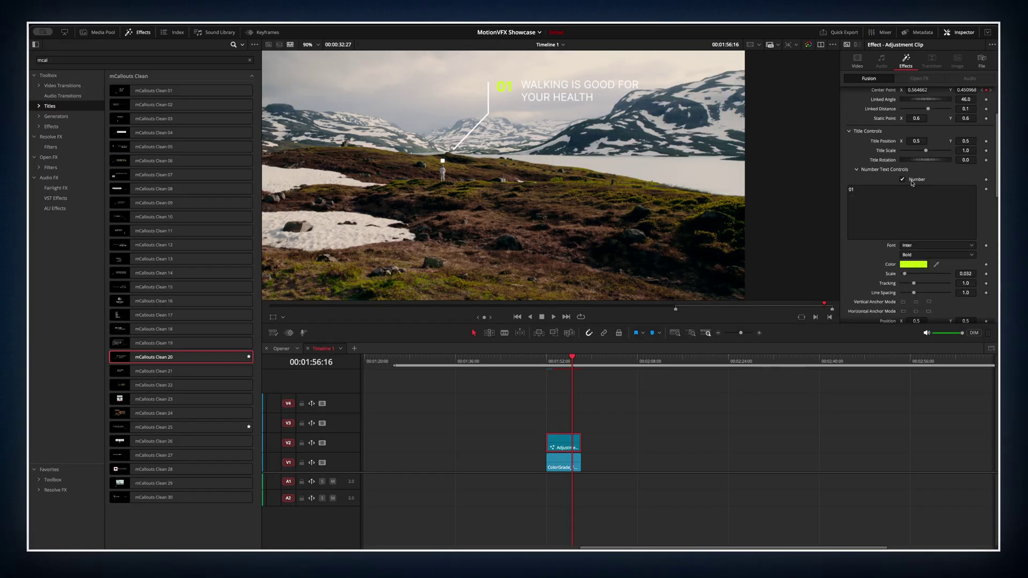
{"action": "scroll", "coordinate": [910, 181], "scroll_direction": "down", "scroll_amount": 5}
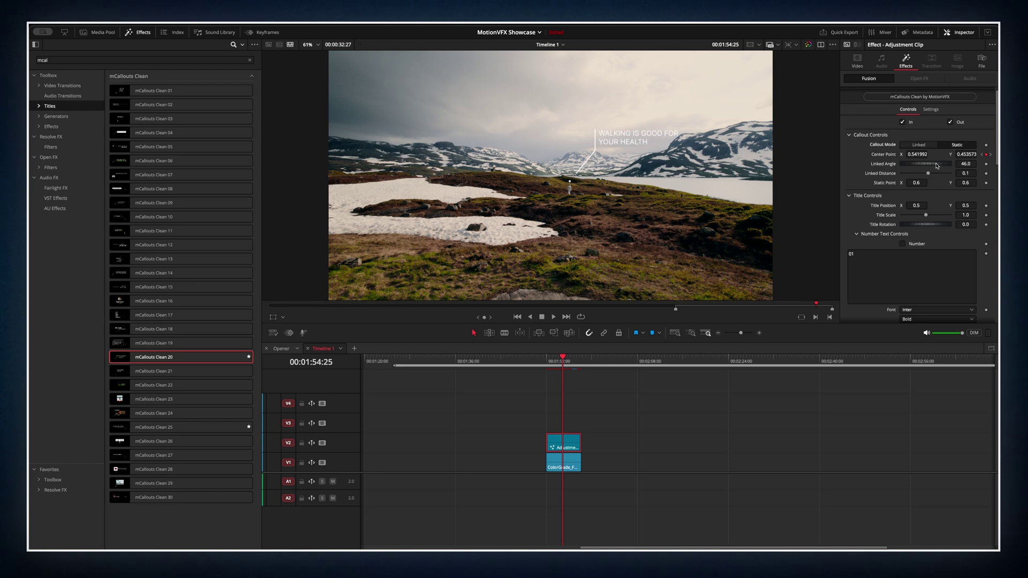
{"action": "key", "text": "space"}
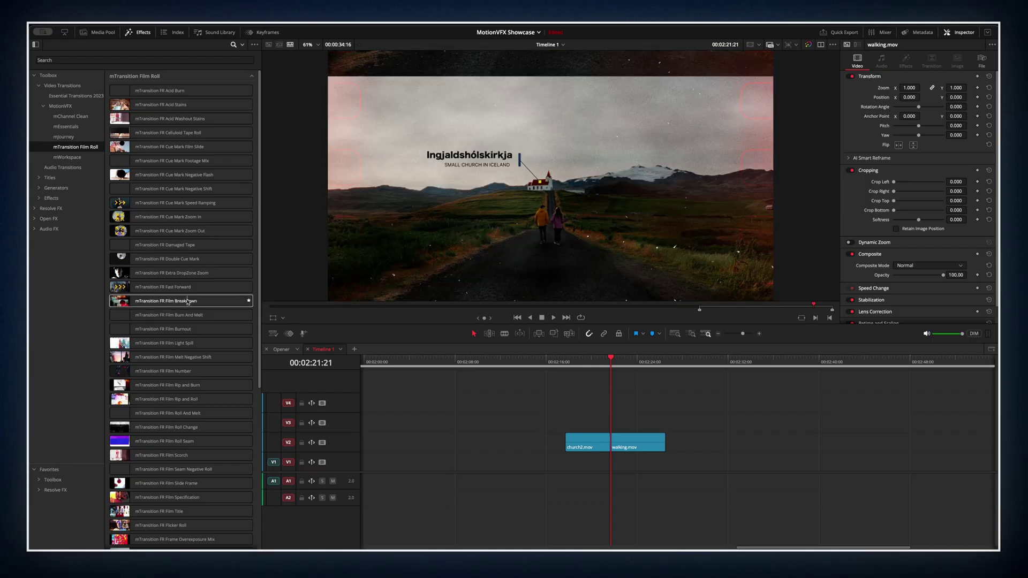
Drop mTransition FR Film Breakdown on the church2.mov–walking.mov cut and expand its Transition Controls
{"action": "left_click_drag", "start_coordinate": [184, 301], "coordinate": [608, 446]}
{"action": "scroll", "coordinate": [642, 430], "scroll_direction": "up", "scroll_amount": 5}
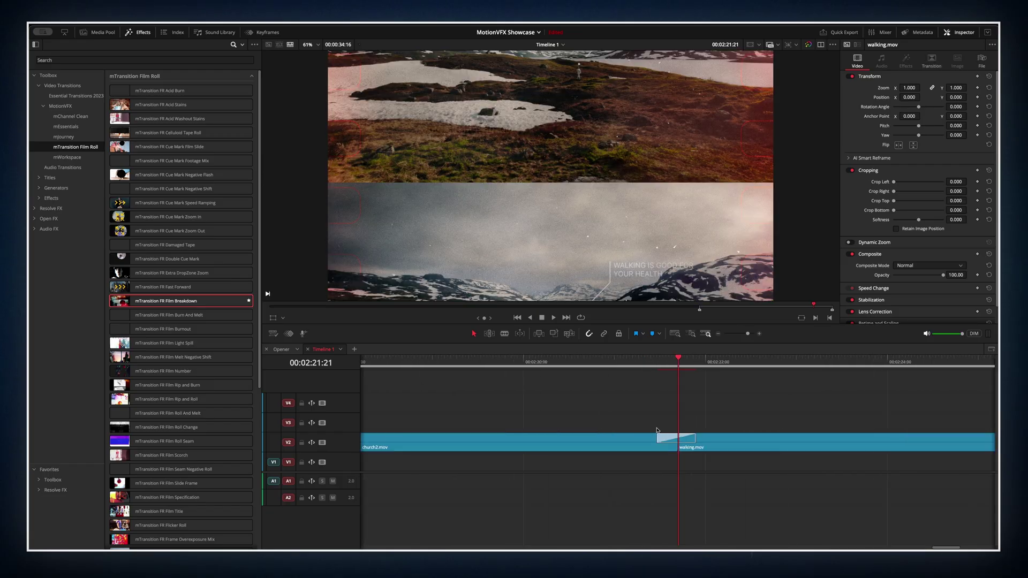
{"action": "left_click", "coordinate": [692, 439]}
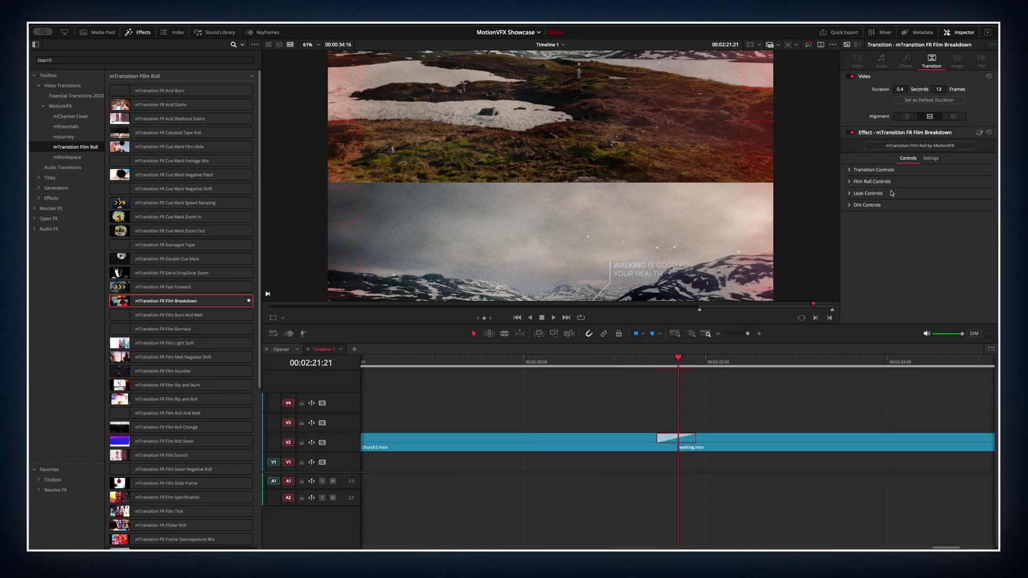
{"action": "left_click", "coordinate": [853, 170]}
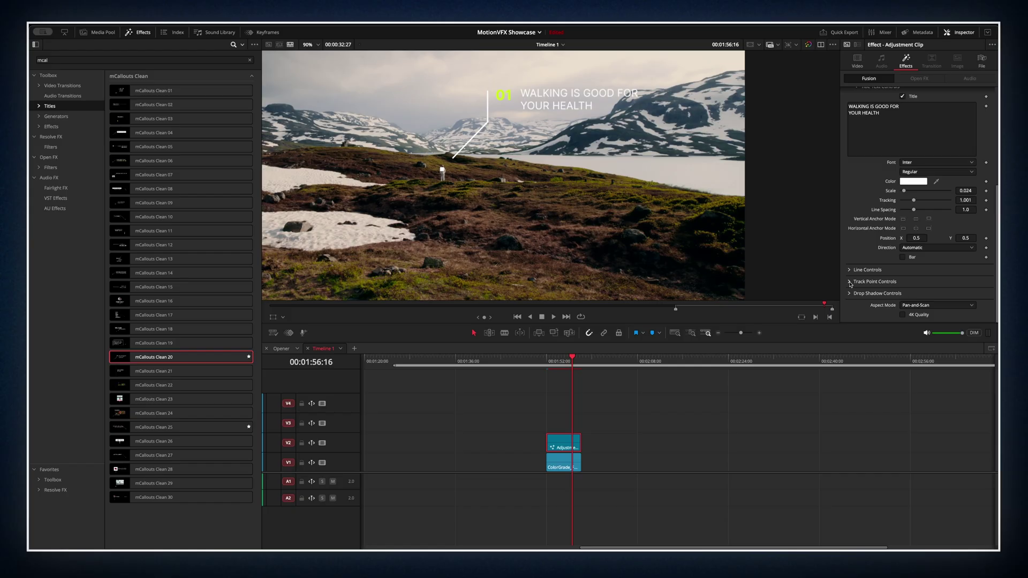
Scroll the Inspector through the callout's Title and Track Point Controls
{"action": "scroll", "coordinate": [927, 283], "scroll_direction": "down", "scroll_amount": 2}
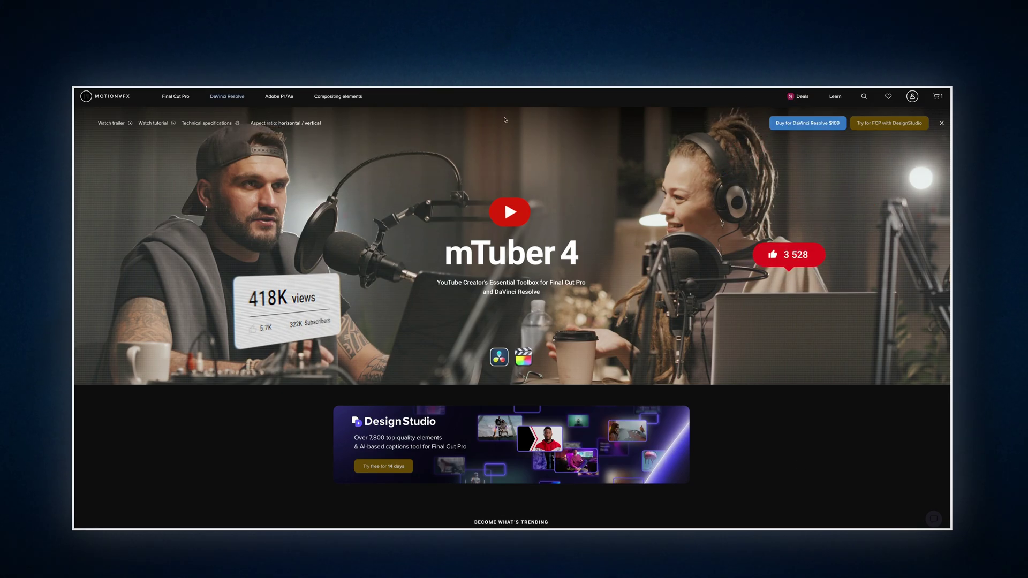
Return to the MotionVFX DaVinci Resolve catalogue and scroll down its product grid
{"action": "key", "text": "alt+Left"}
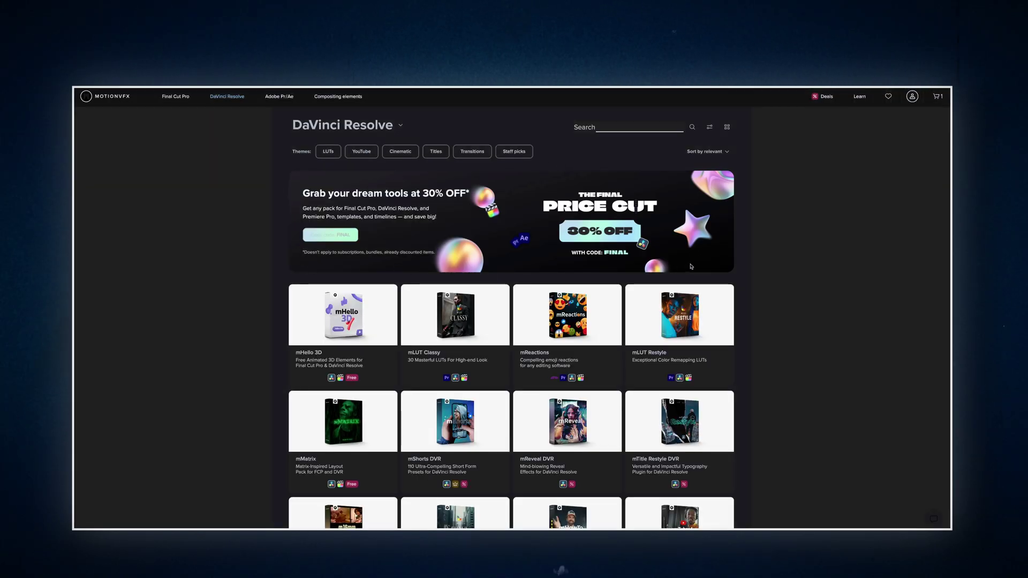
{"action": "scroll", "coordinate": [747, 273], "scroll_direction": "down", "scroll_amount": 5}
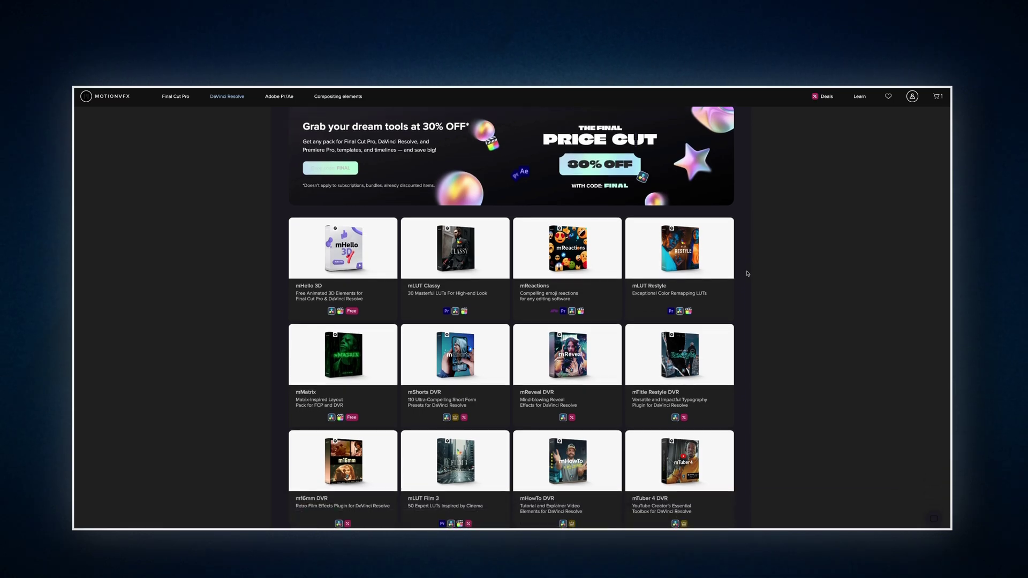